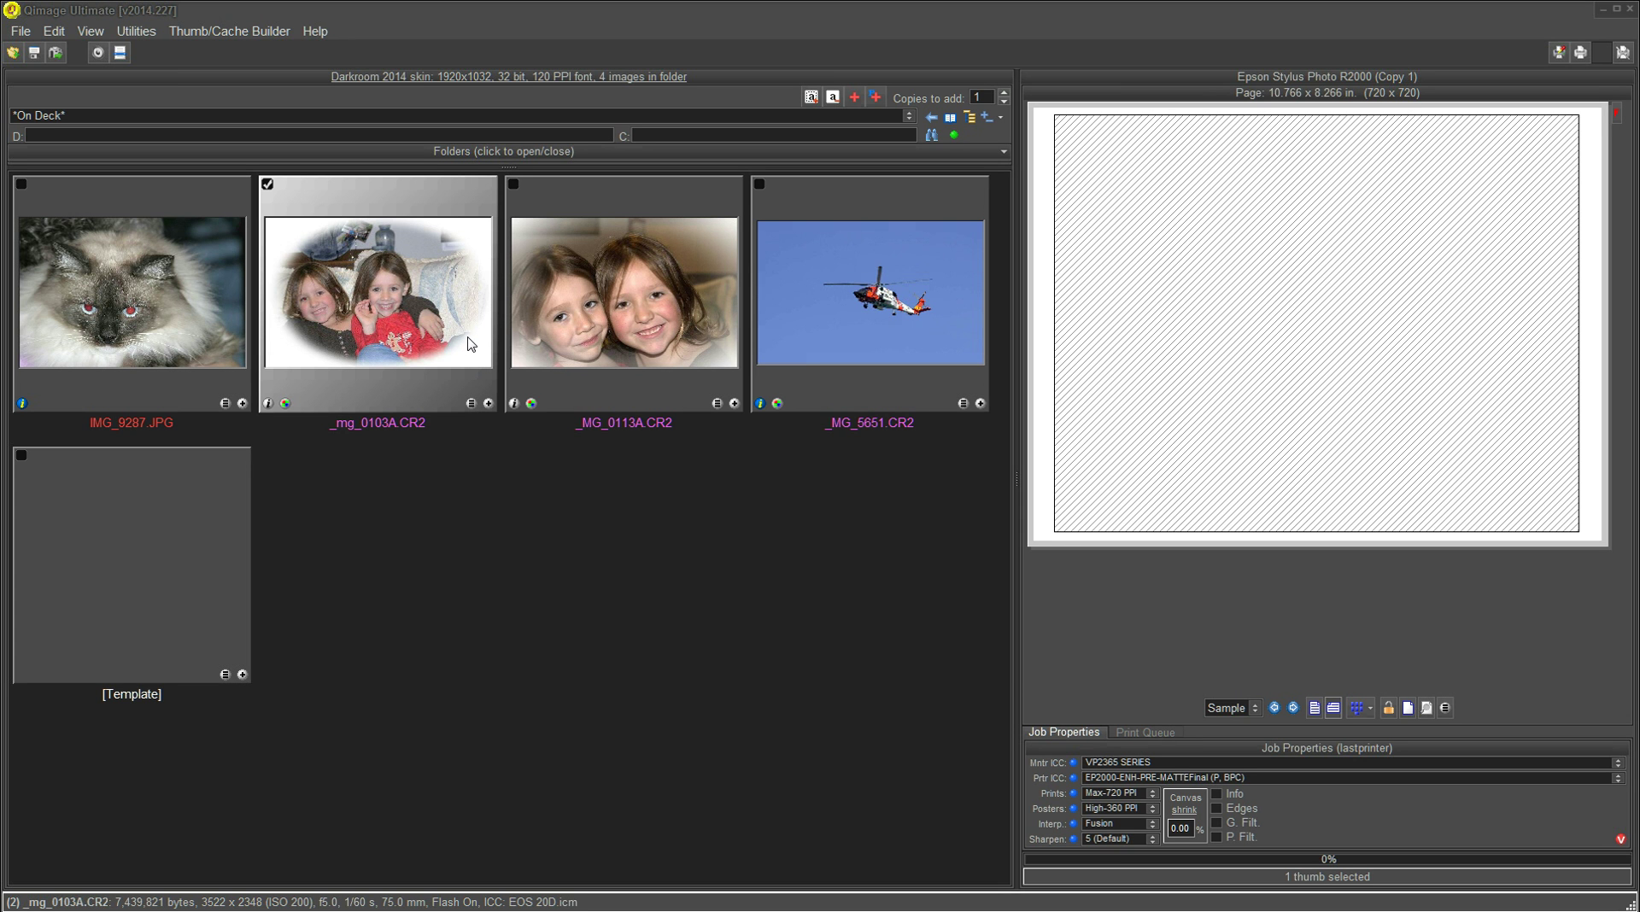
Put the _mg_0103A.CR2 two-girls photo on the print page and open it in the image editor.
click(488, 403)
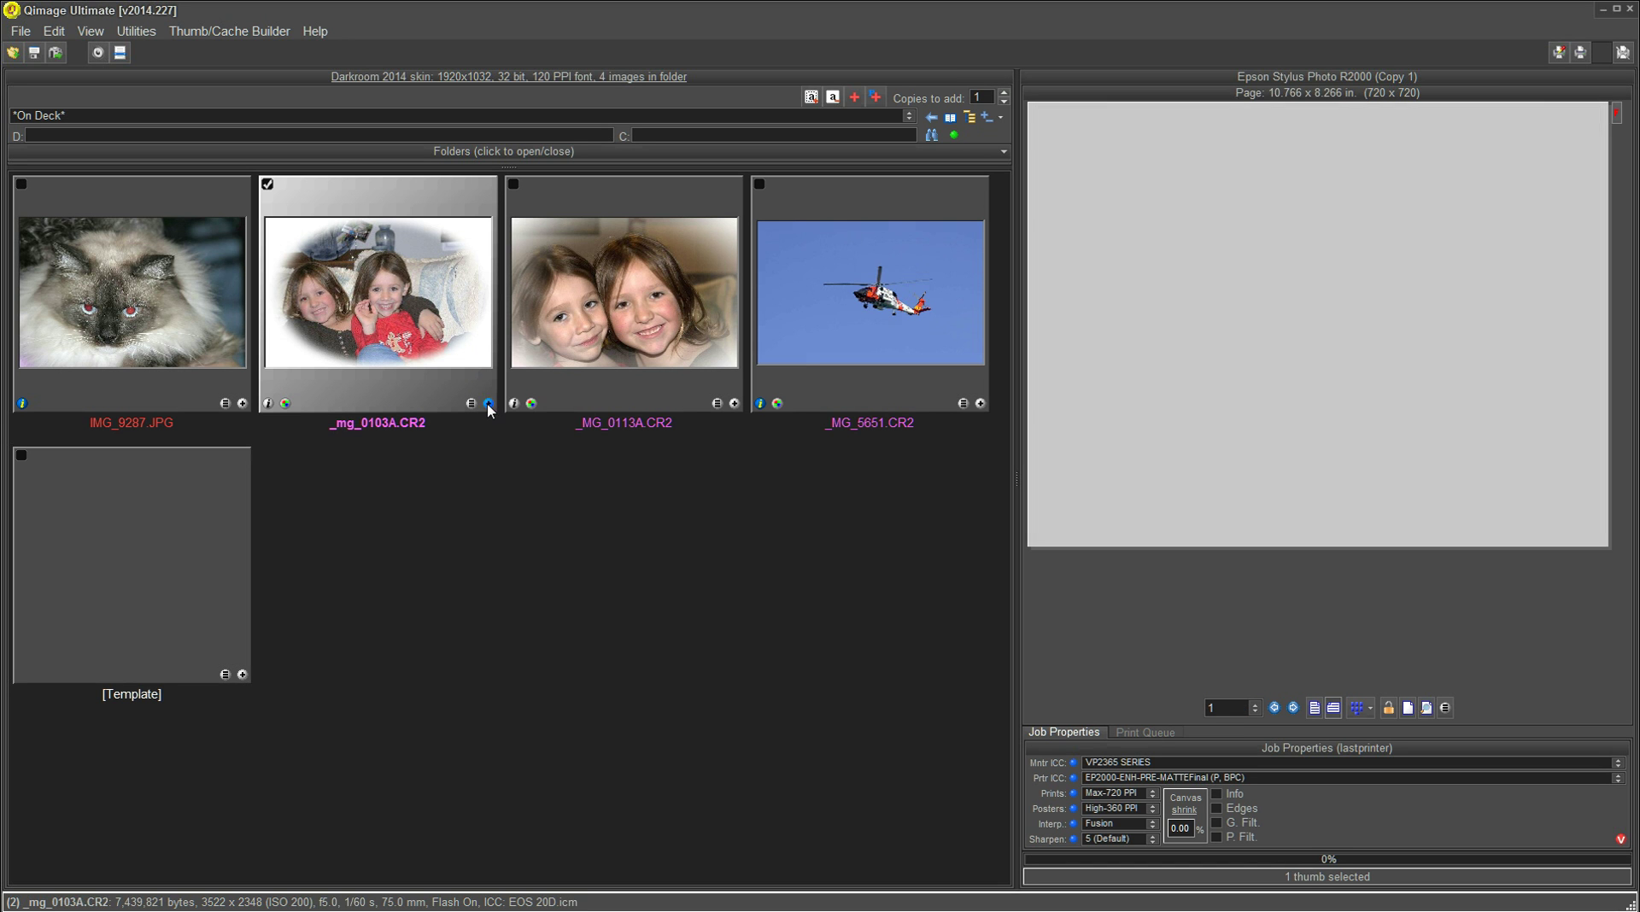
mouse_move(1059, 360)
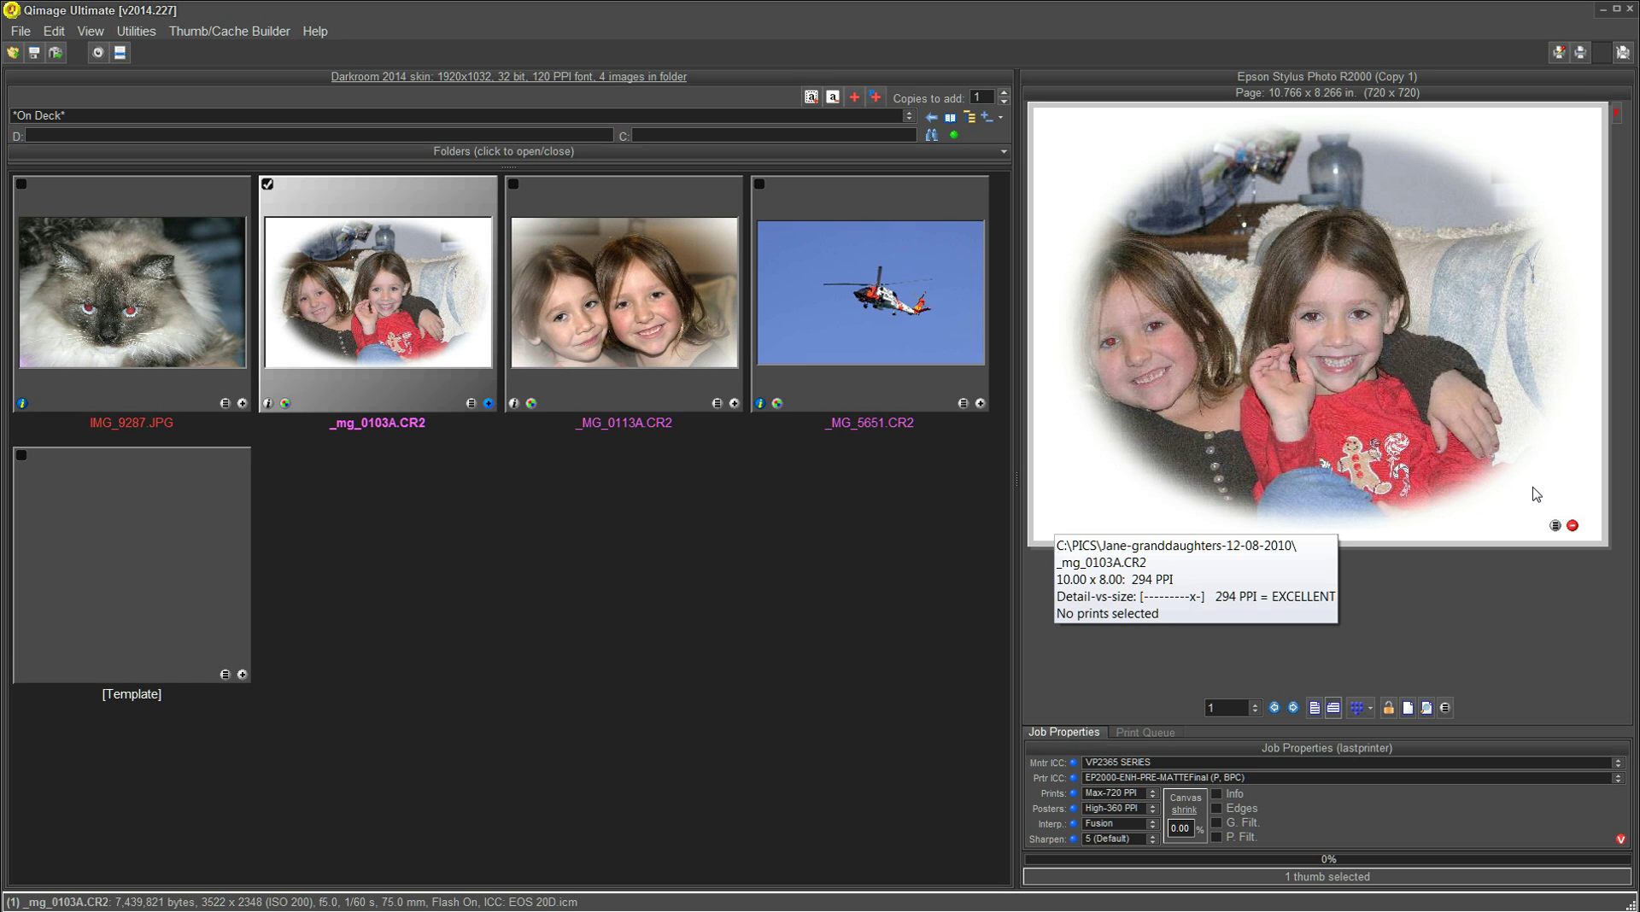
double_click(1370, 389)
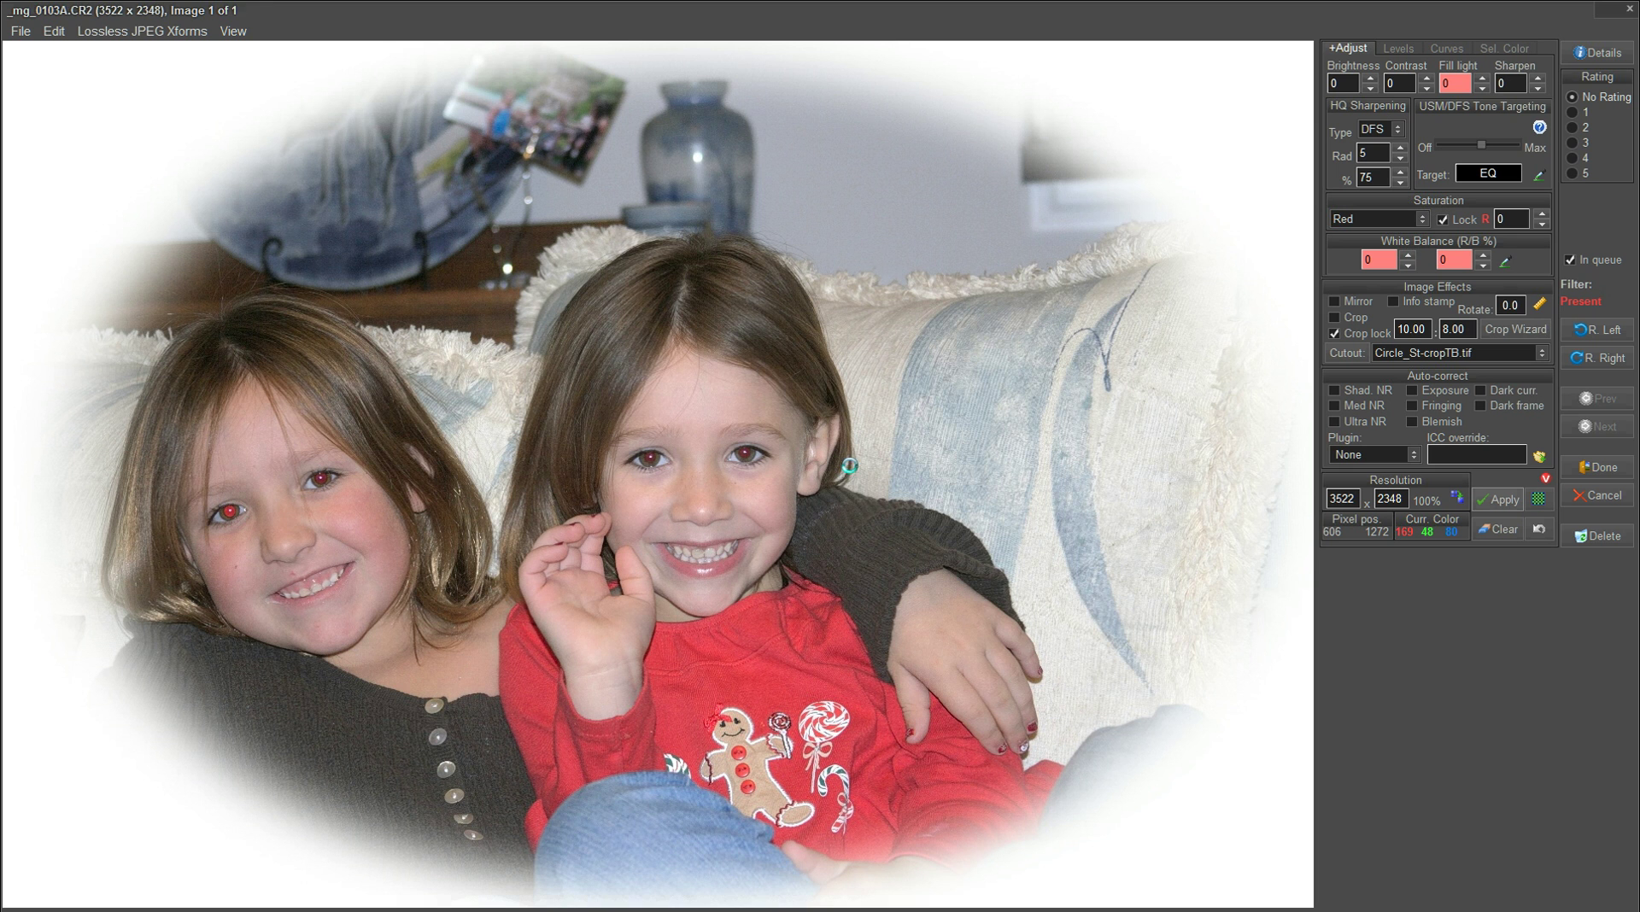
Open a Preview window magnifying the left girl's red eye.
click(861, 468)
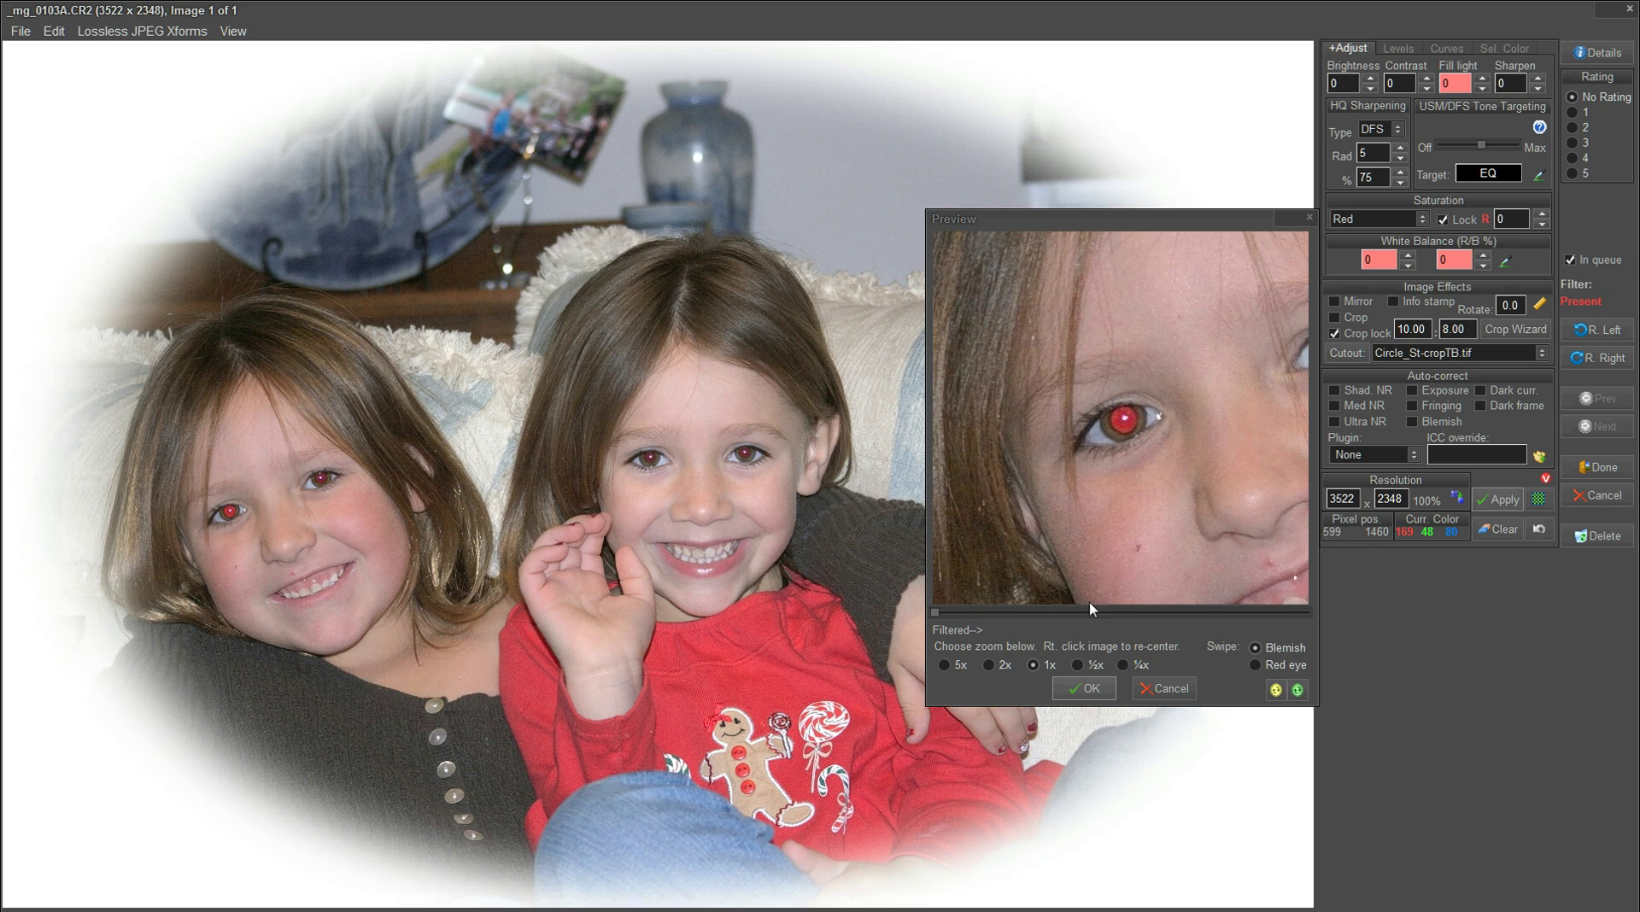
Set Preview to 2x with Red eye swipe mode and swipe the red out of the left girl's pupil.
click(991, 666)
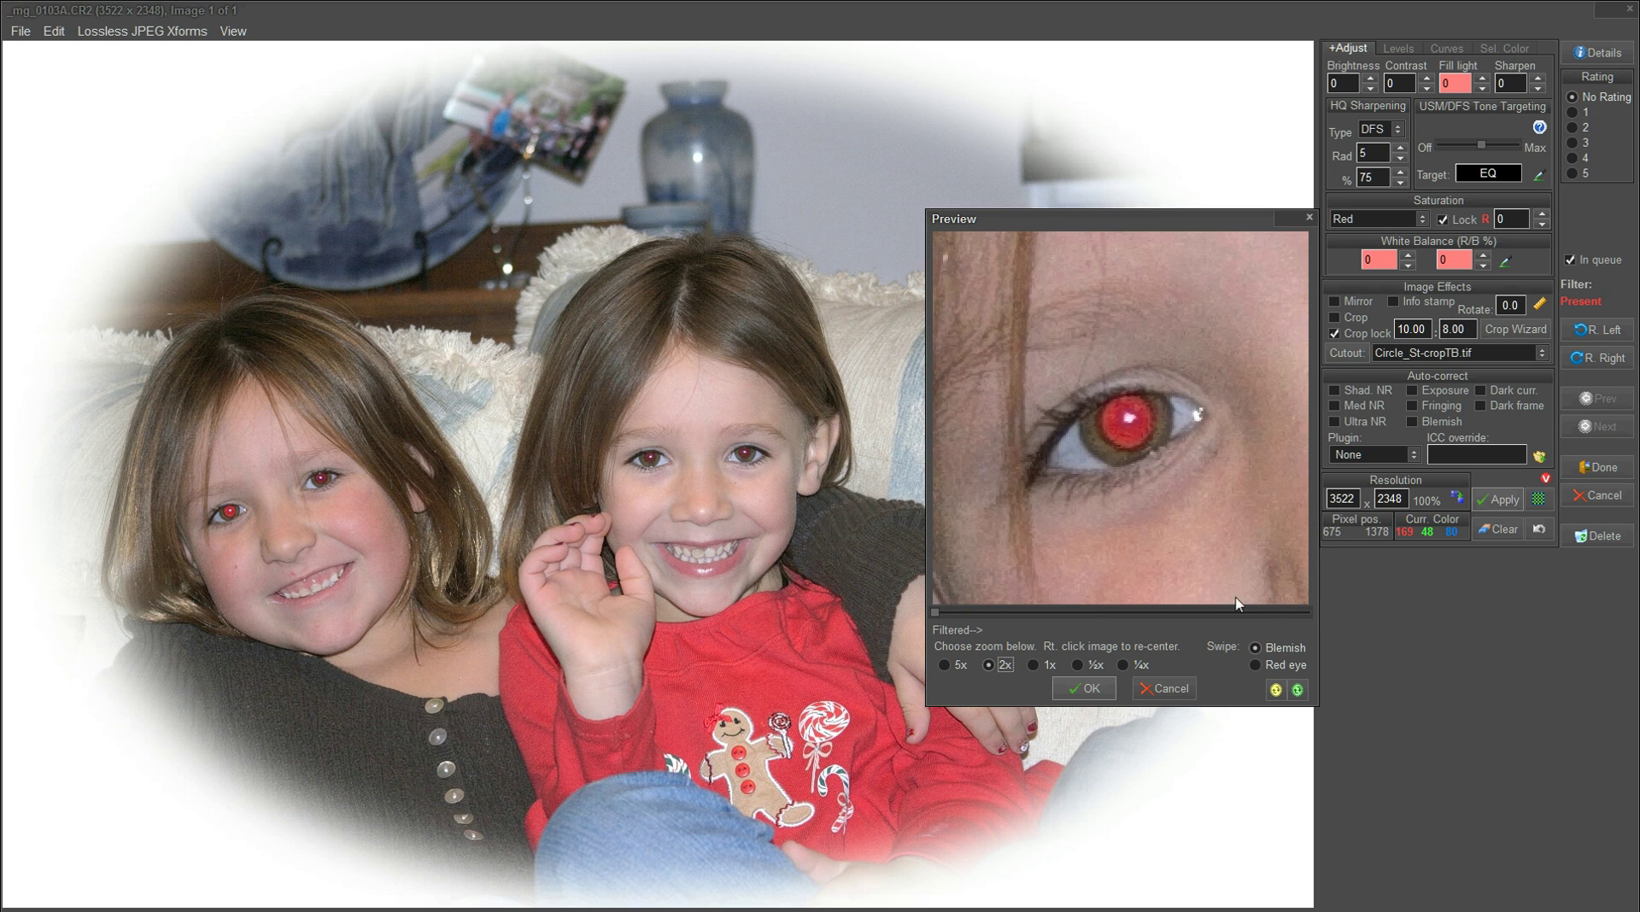
click(1256, 666)
drag(1130, 425, 1101, 428)
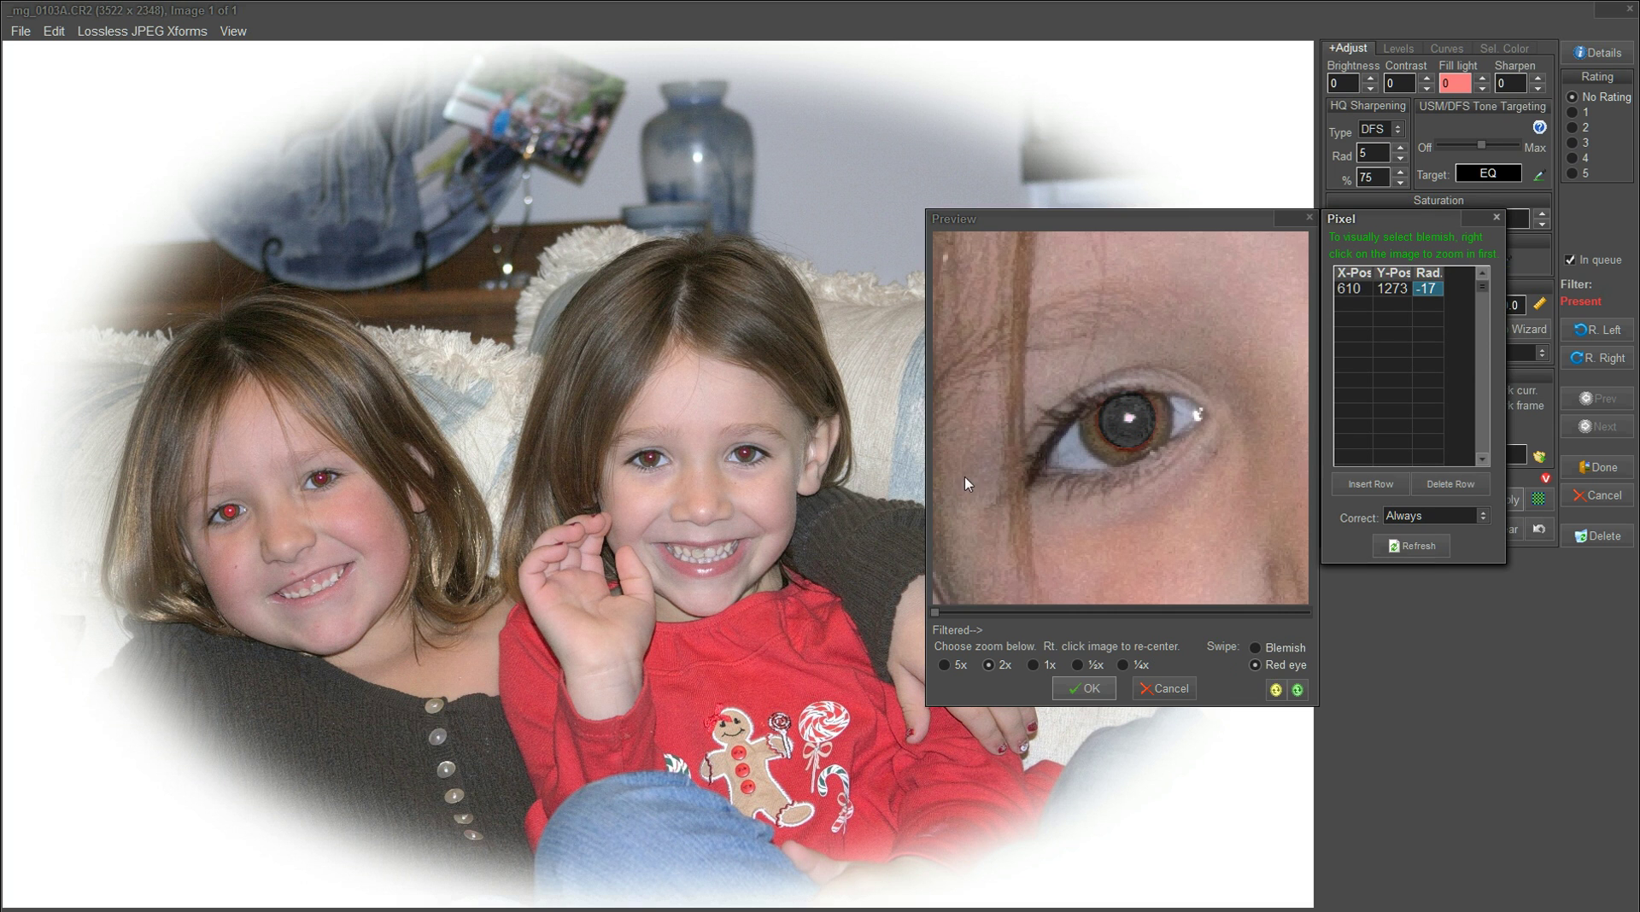
Re-centre the Preview on the left girl's second eye and the right girl's eyes, correcting each red pupil.
right_click(323, 483)
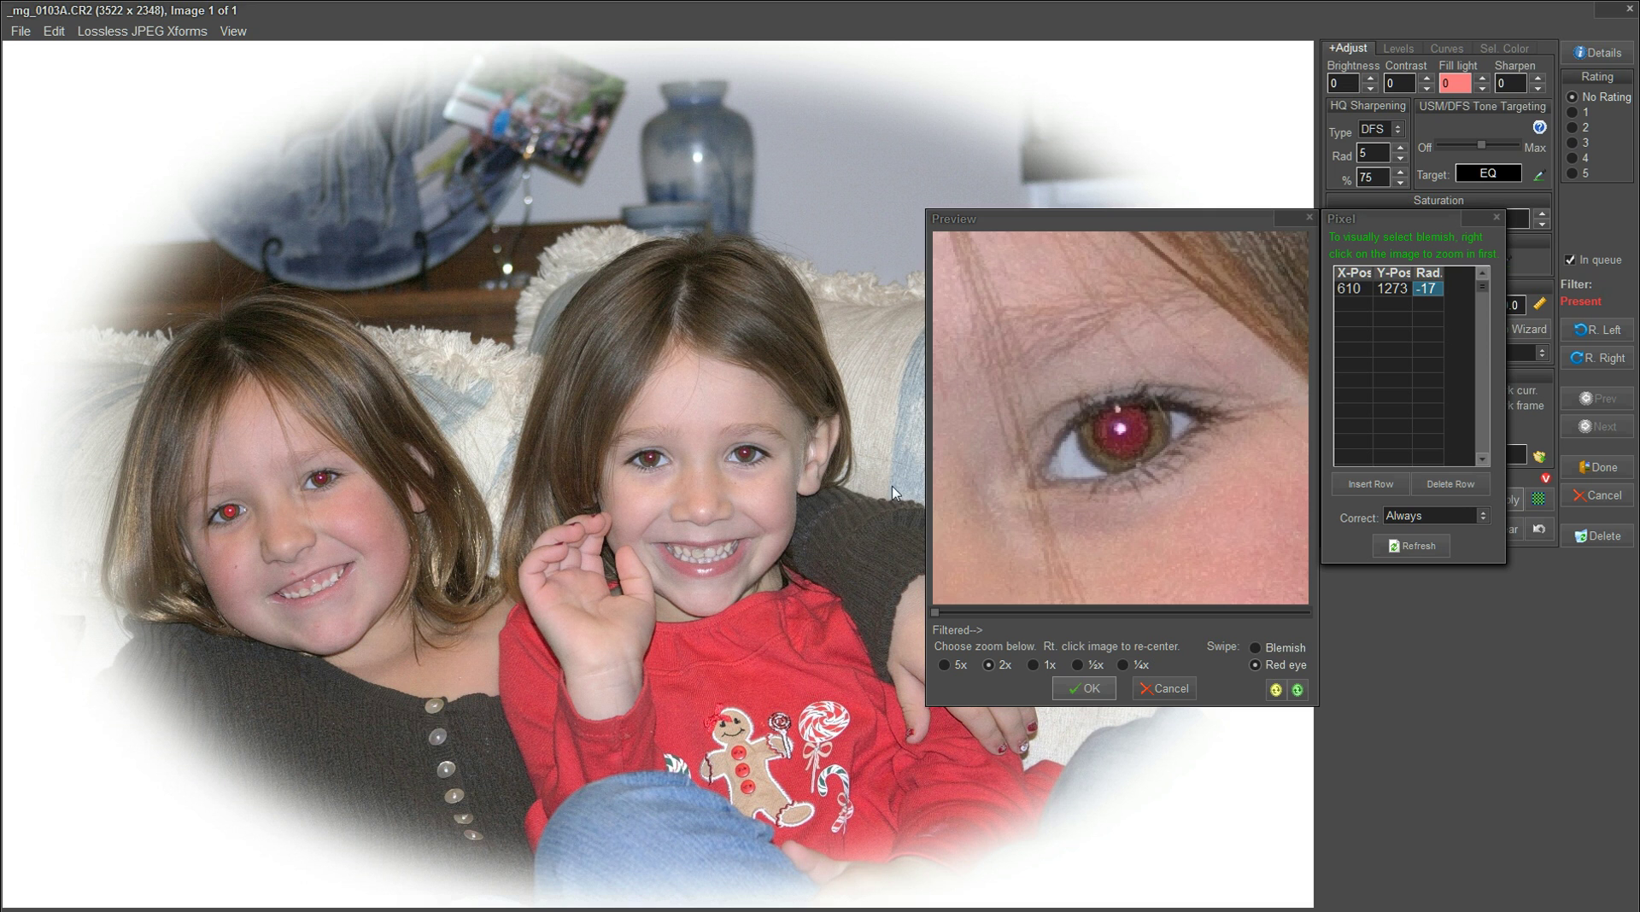
click(1122, 436)
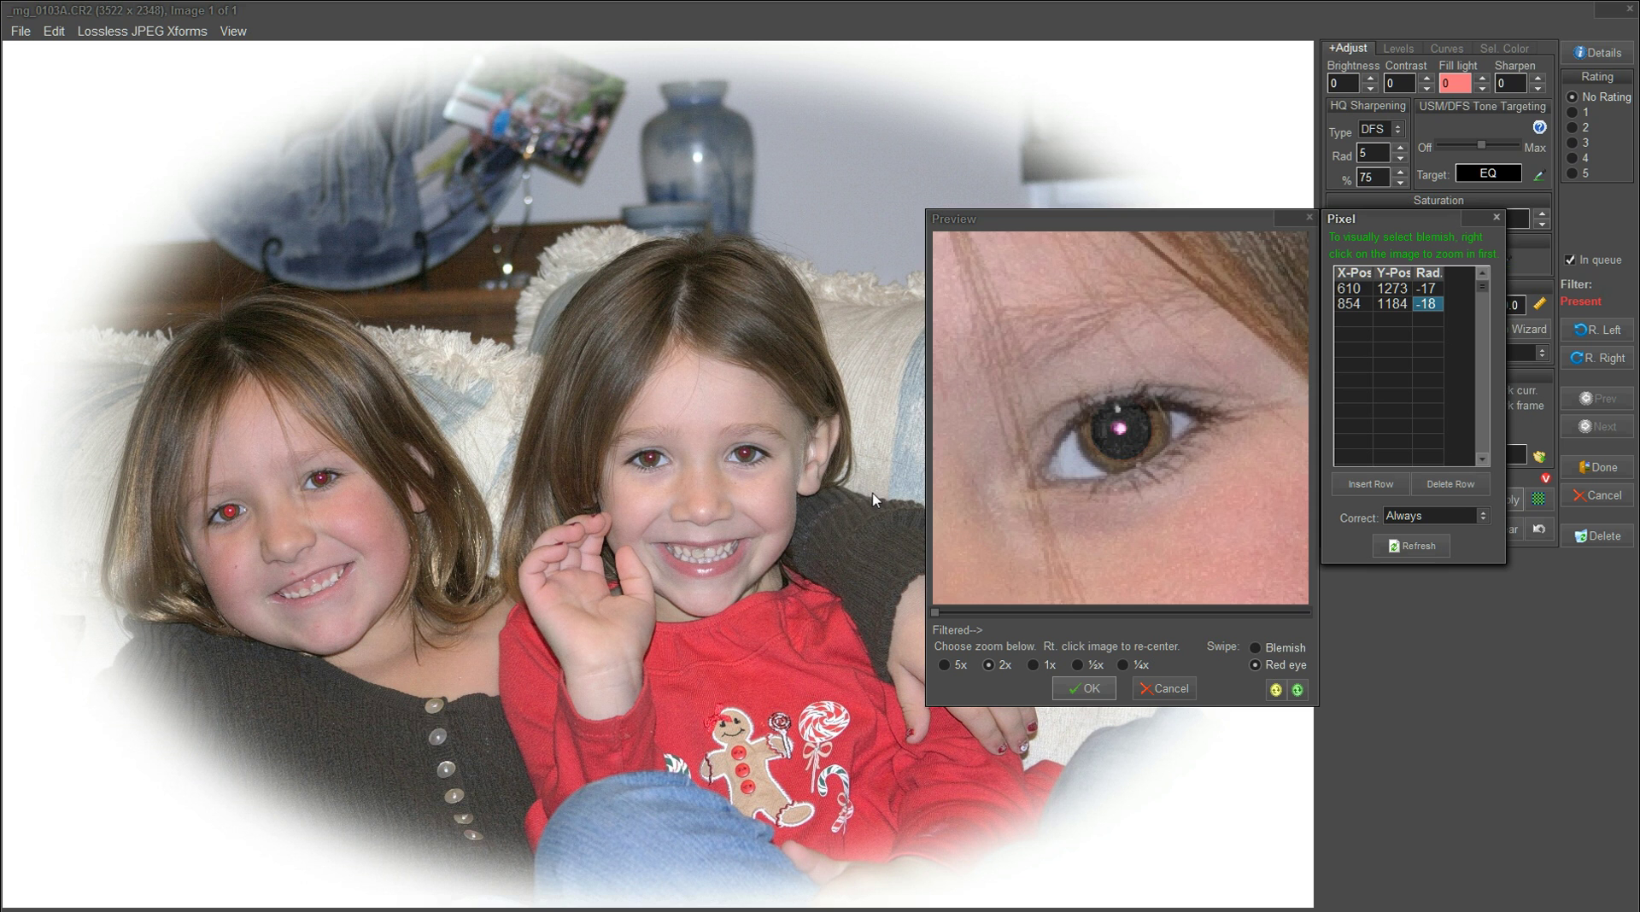
click(725, 479)
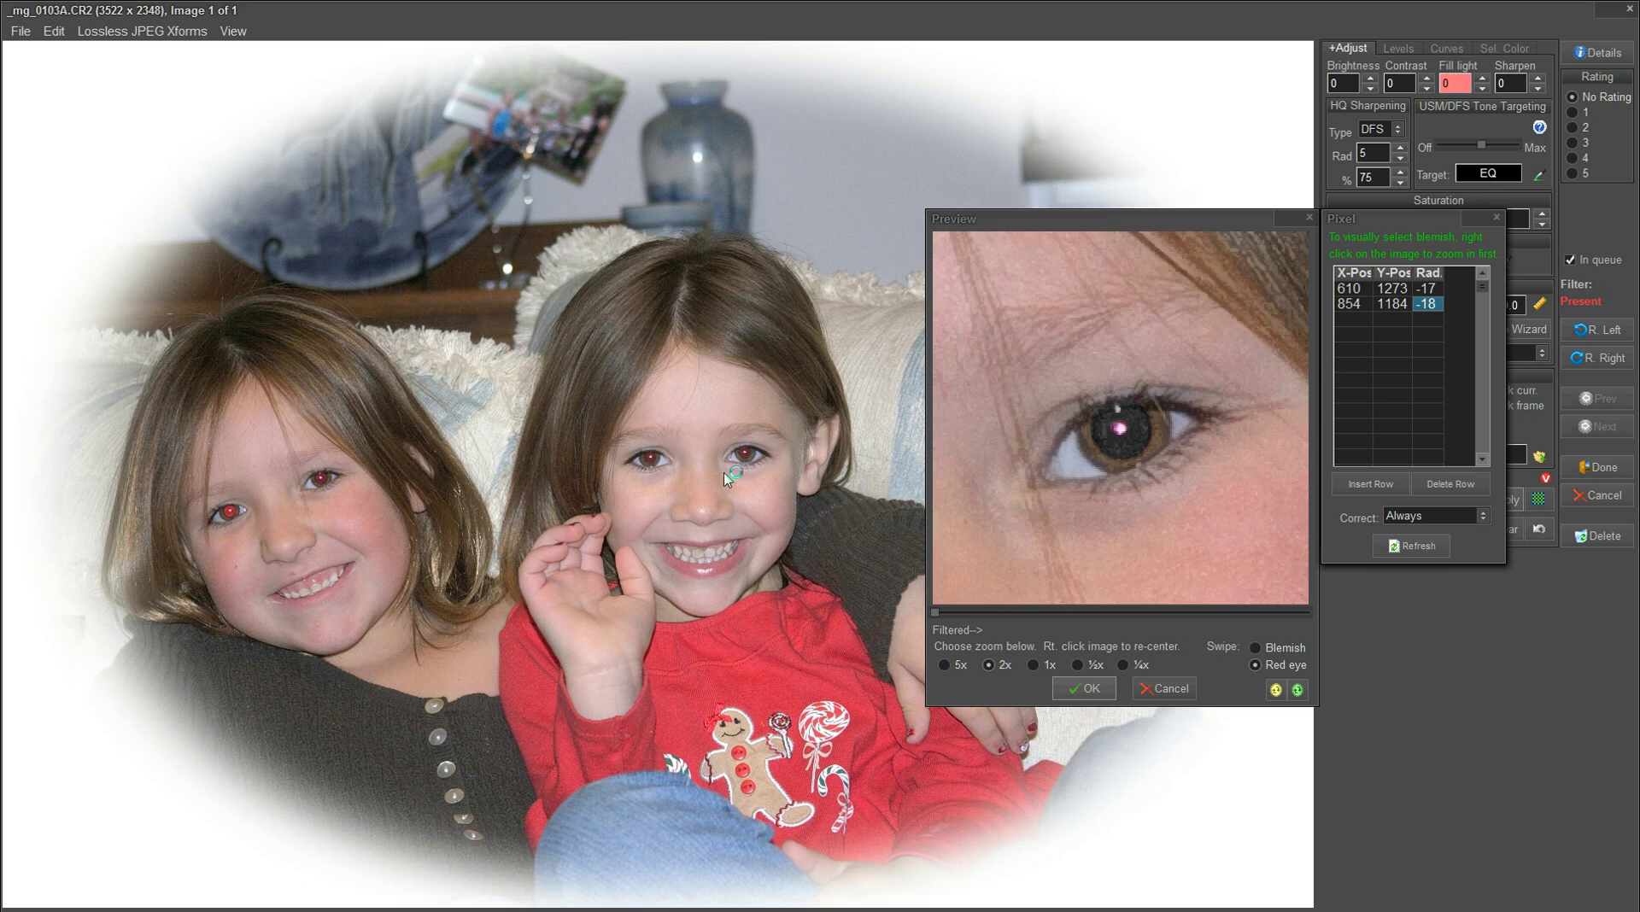
right_click(801, 461)
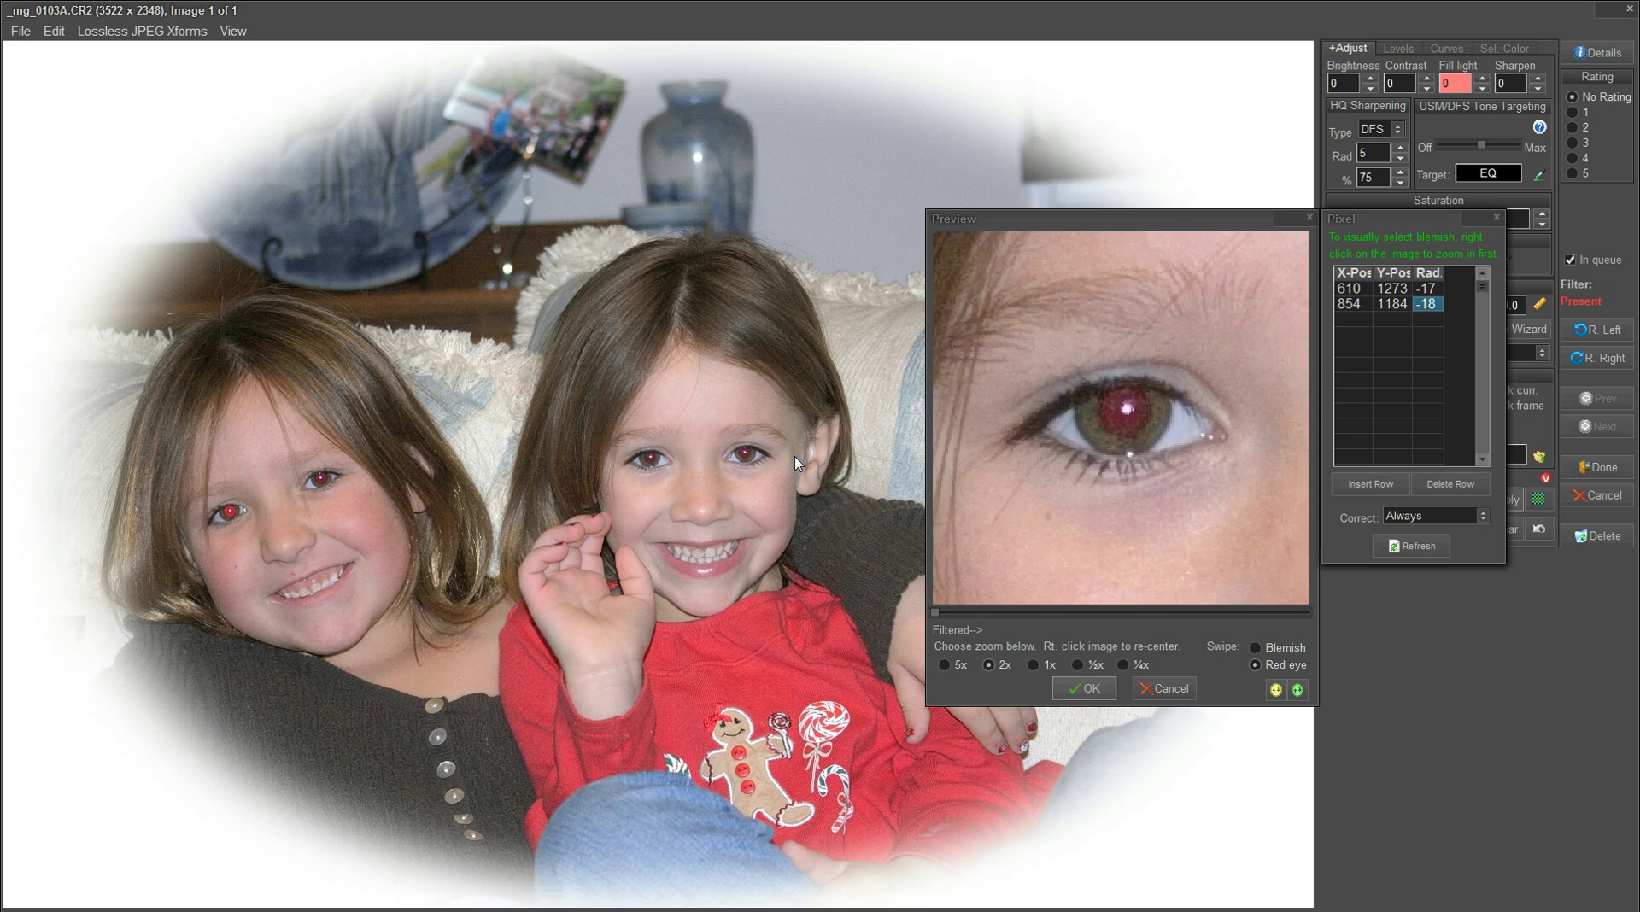
click(1128, 416)
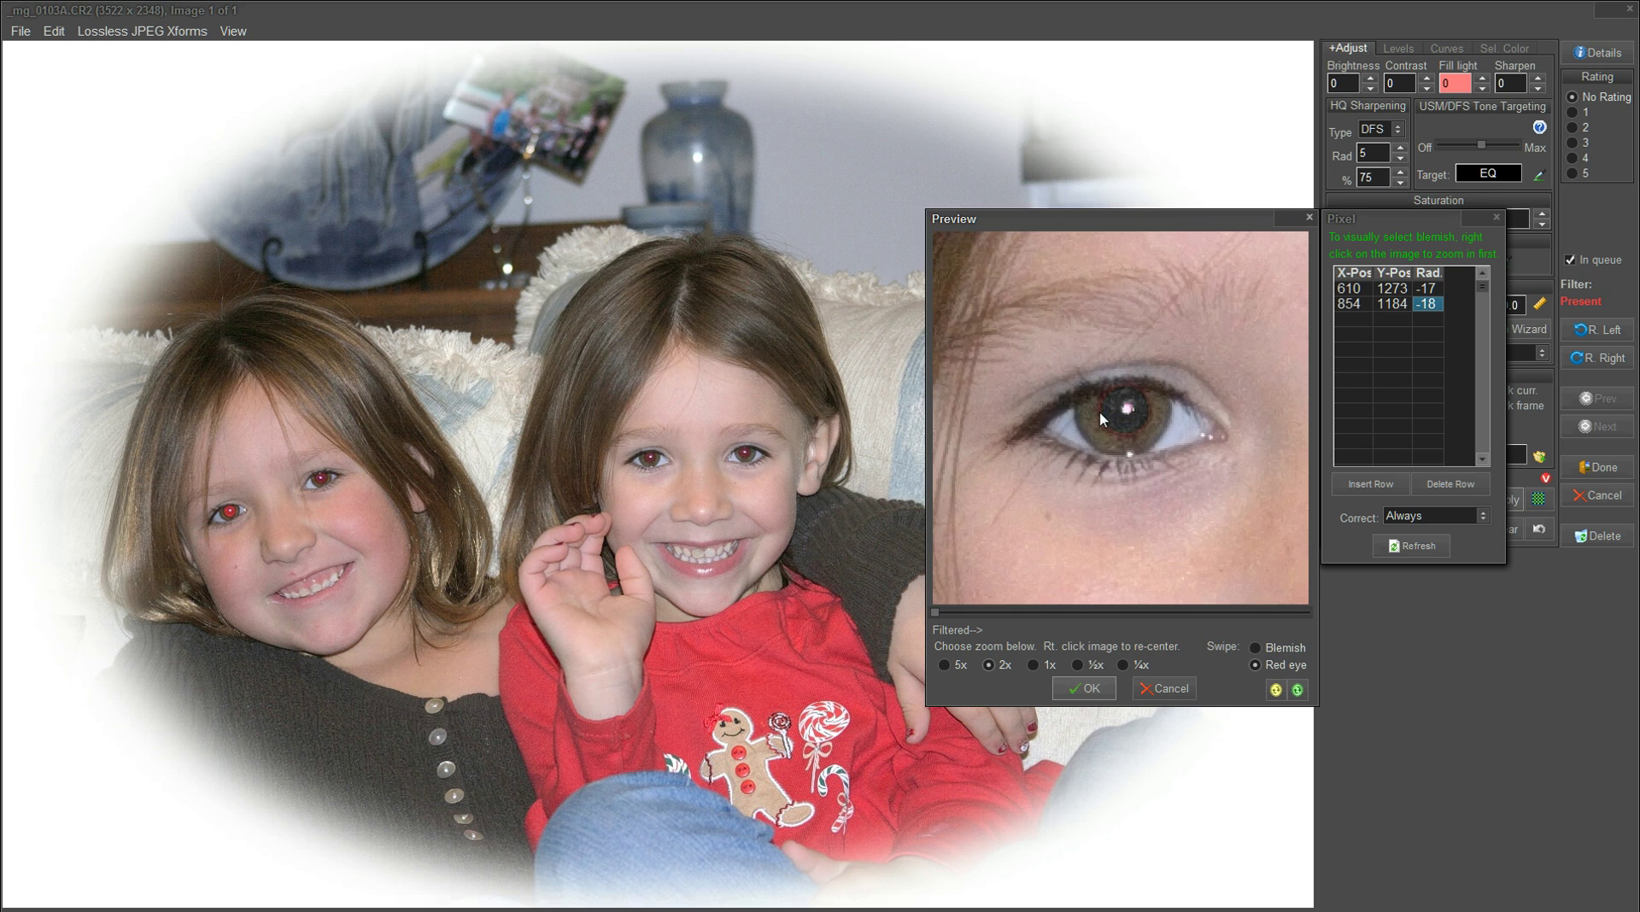
click(1102, 419)
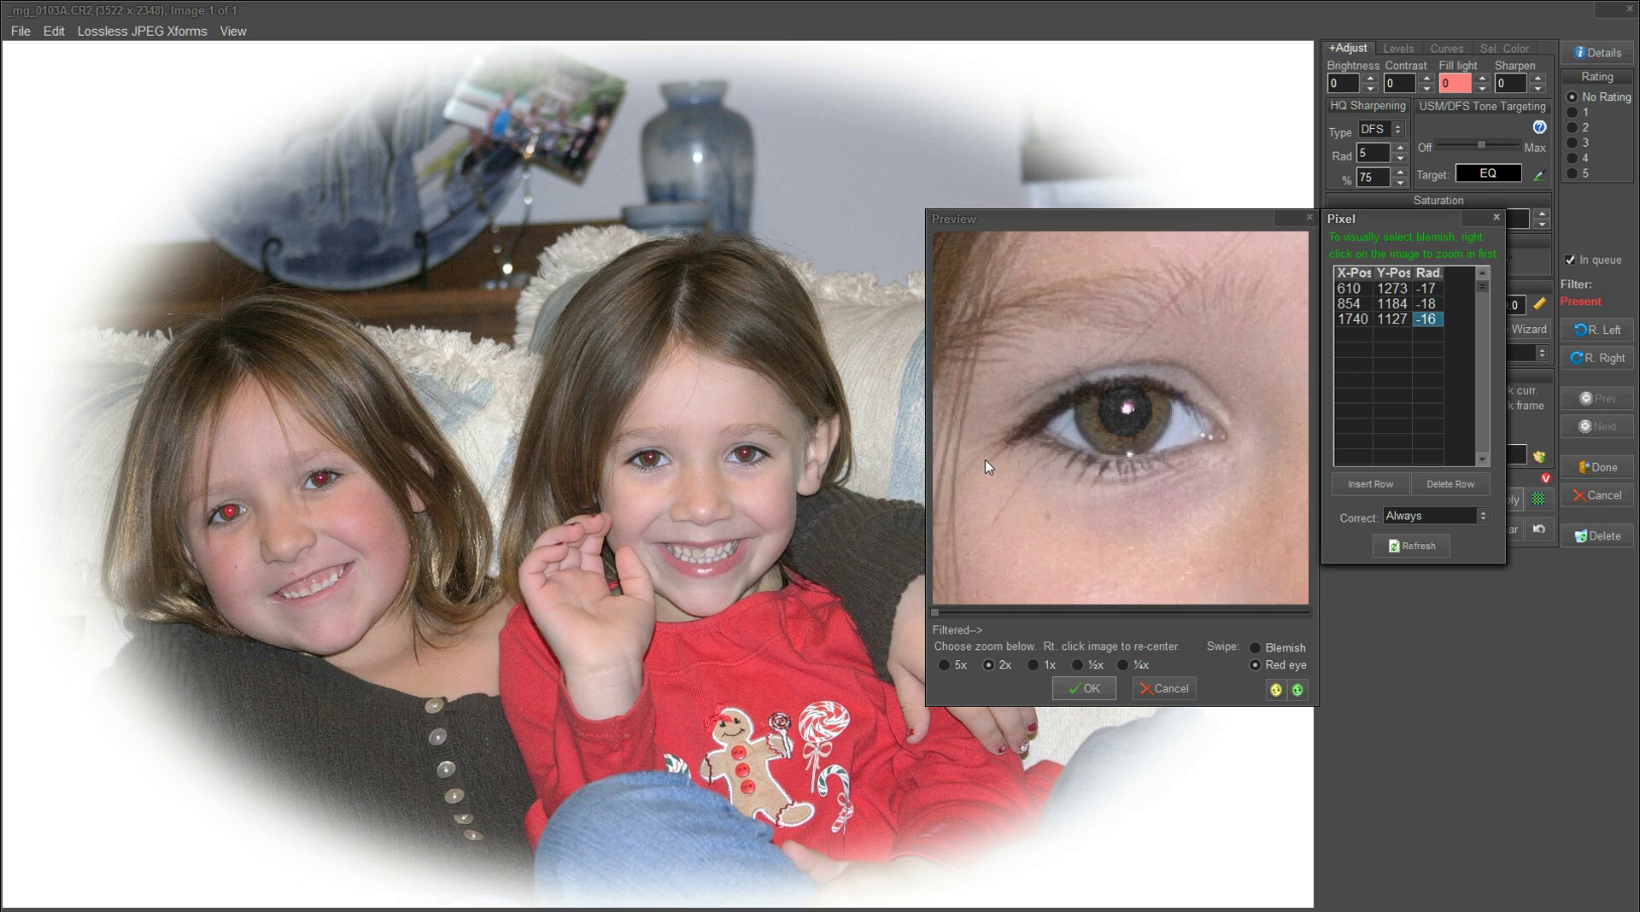
right_click(748, 458)
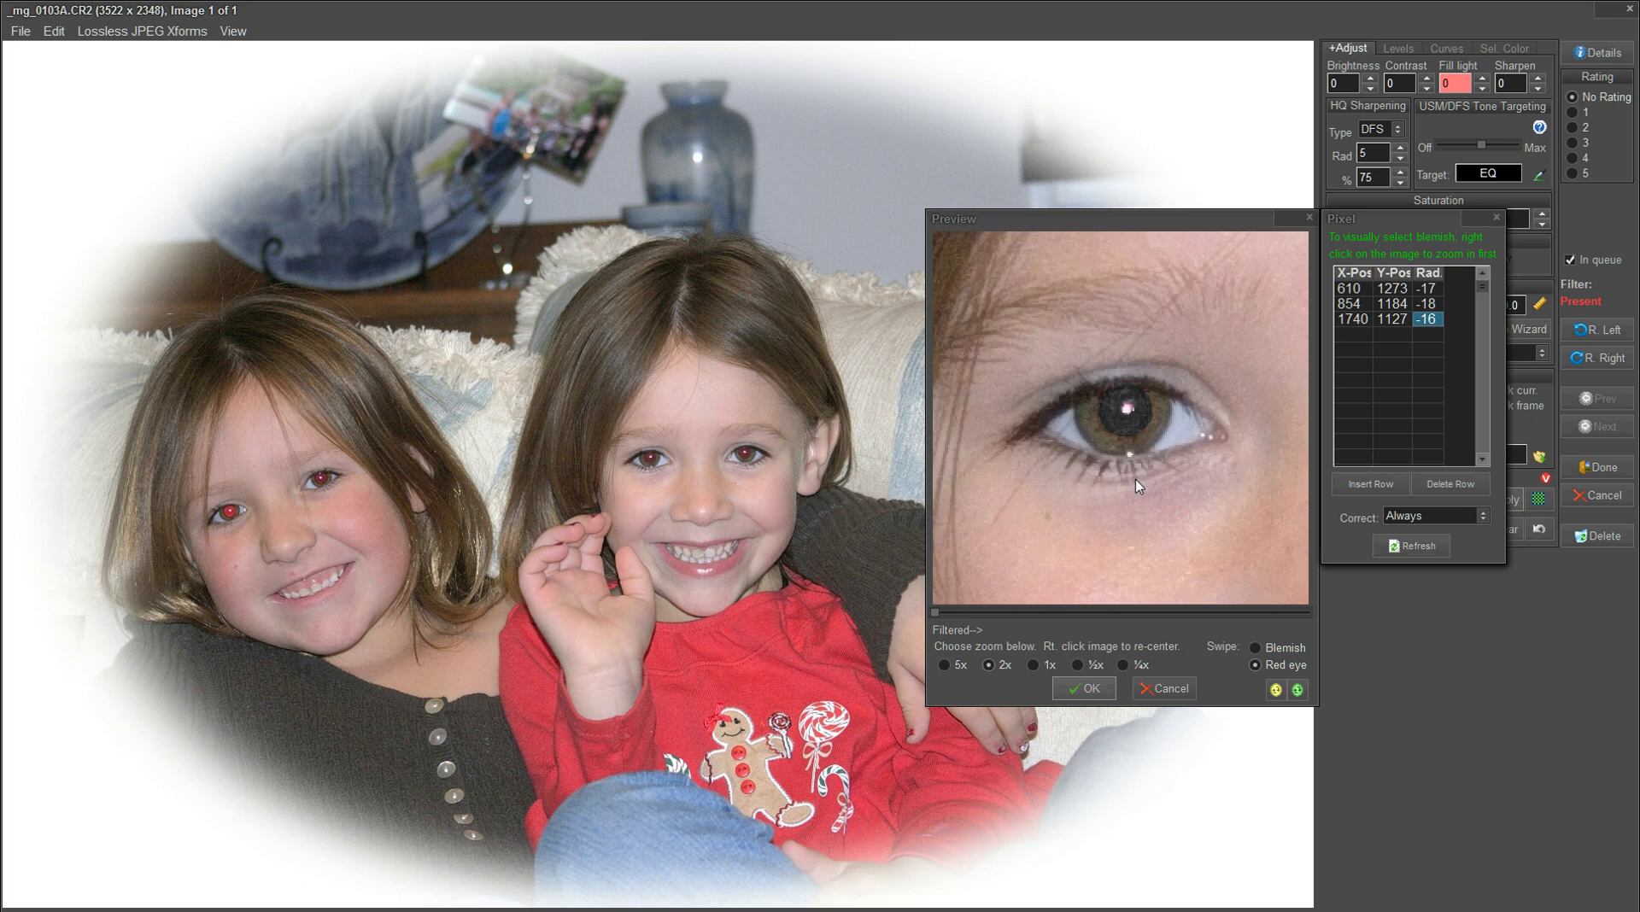
click(1115, 412)
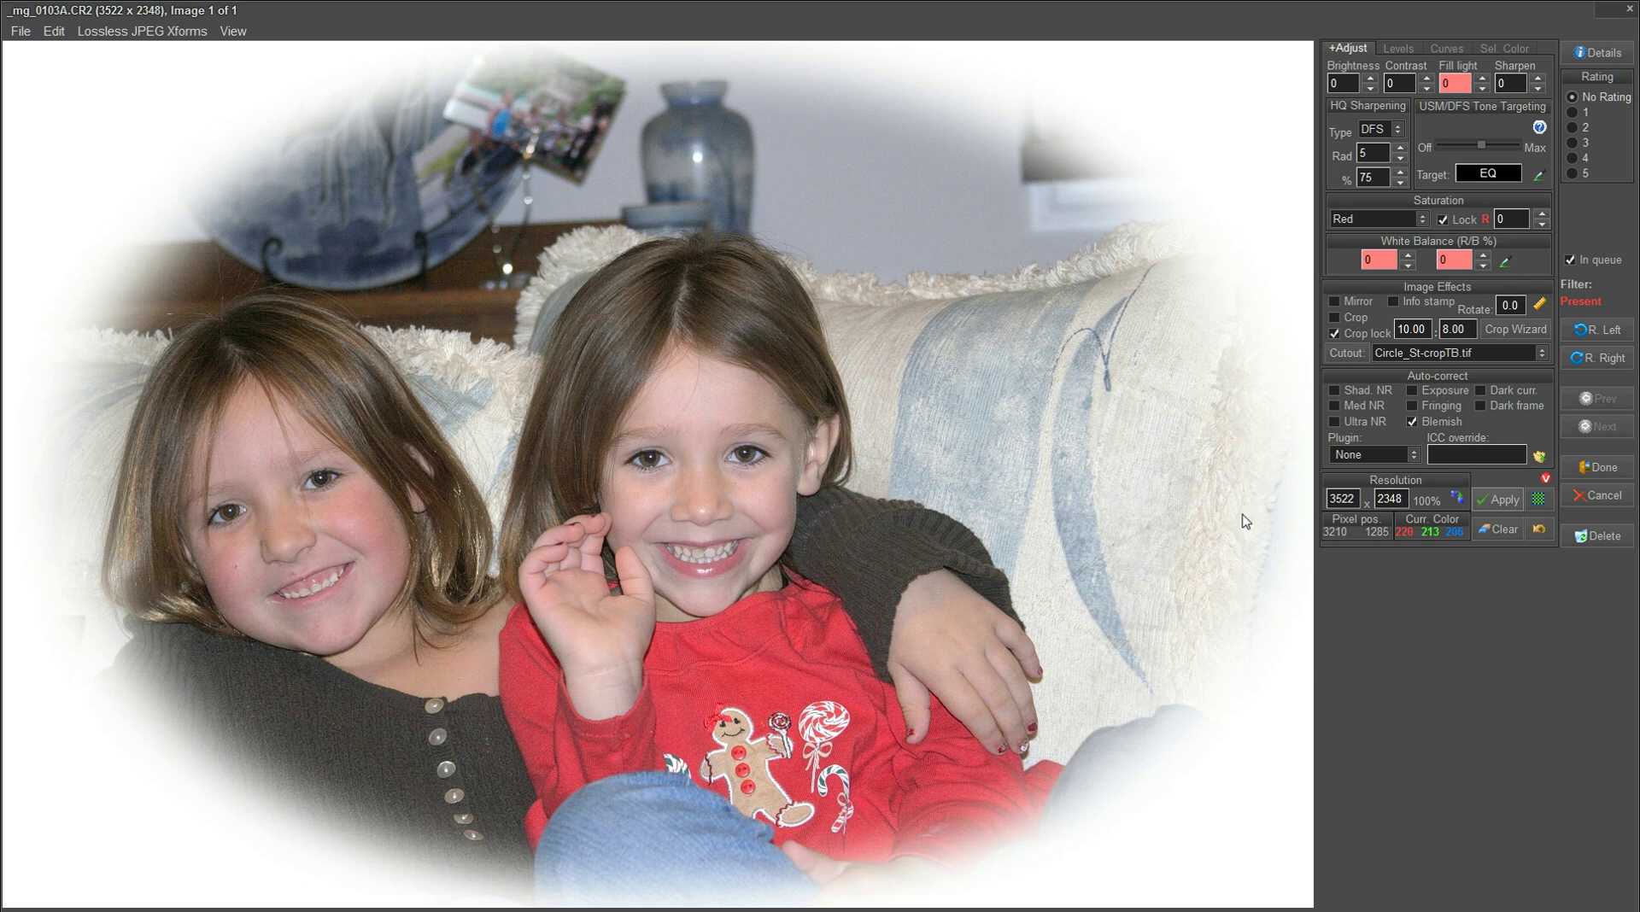
Finish editing and confirm applying the red-eye corrections to the image.
click(1596, 467)
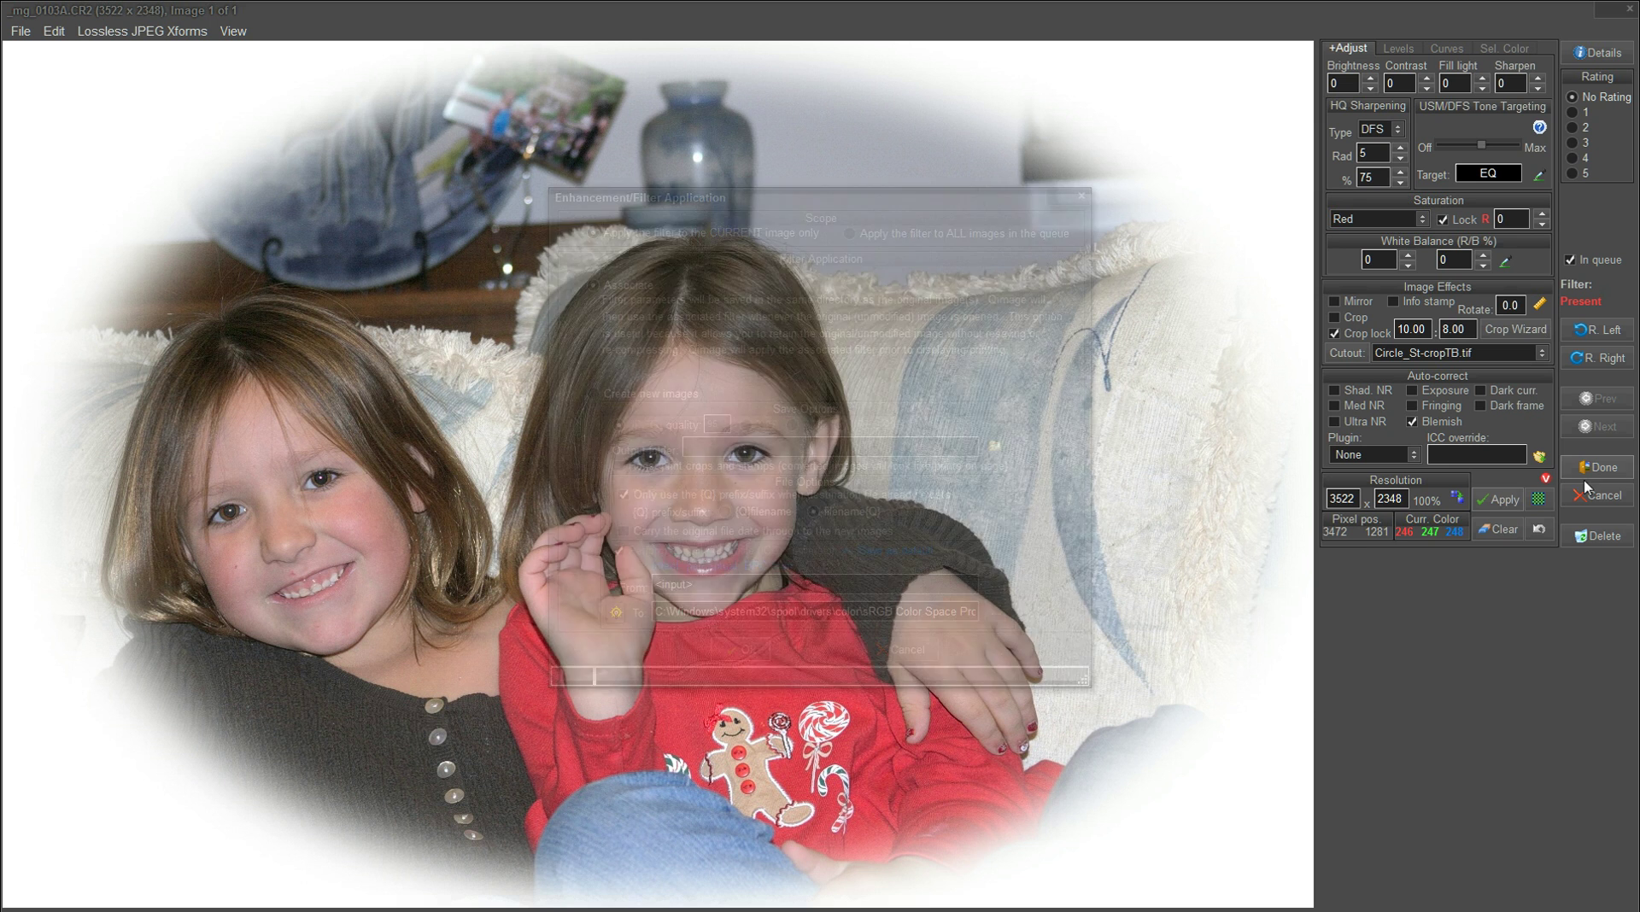
click(739, 650)
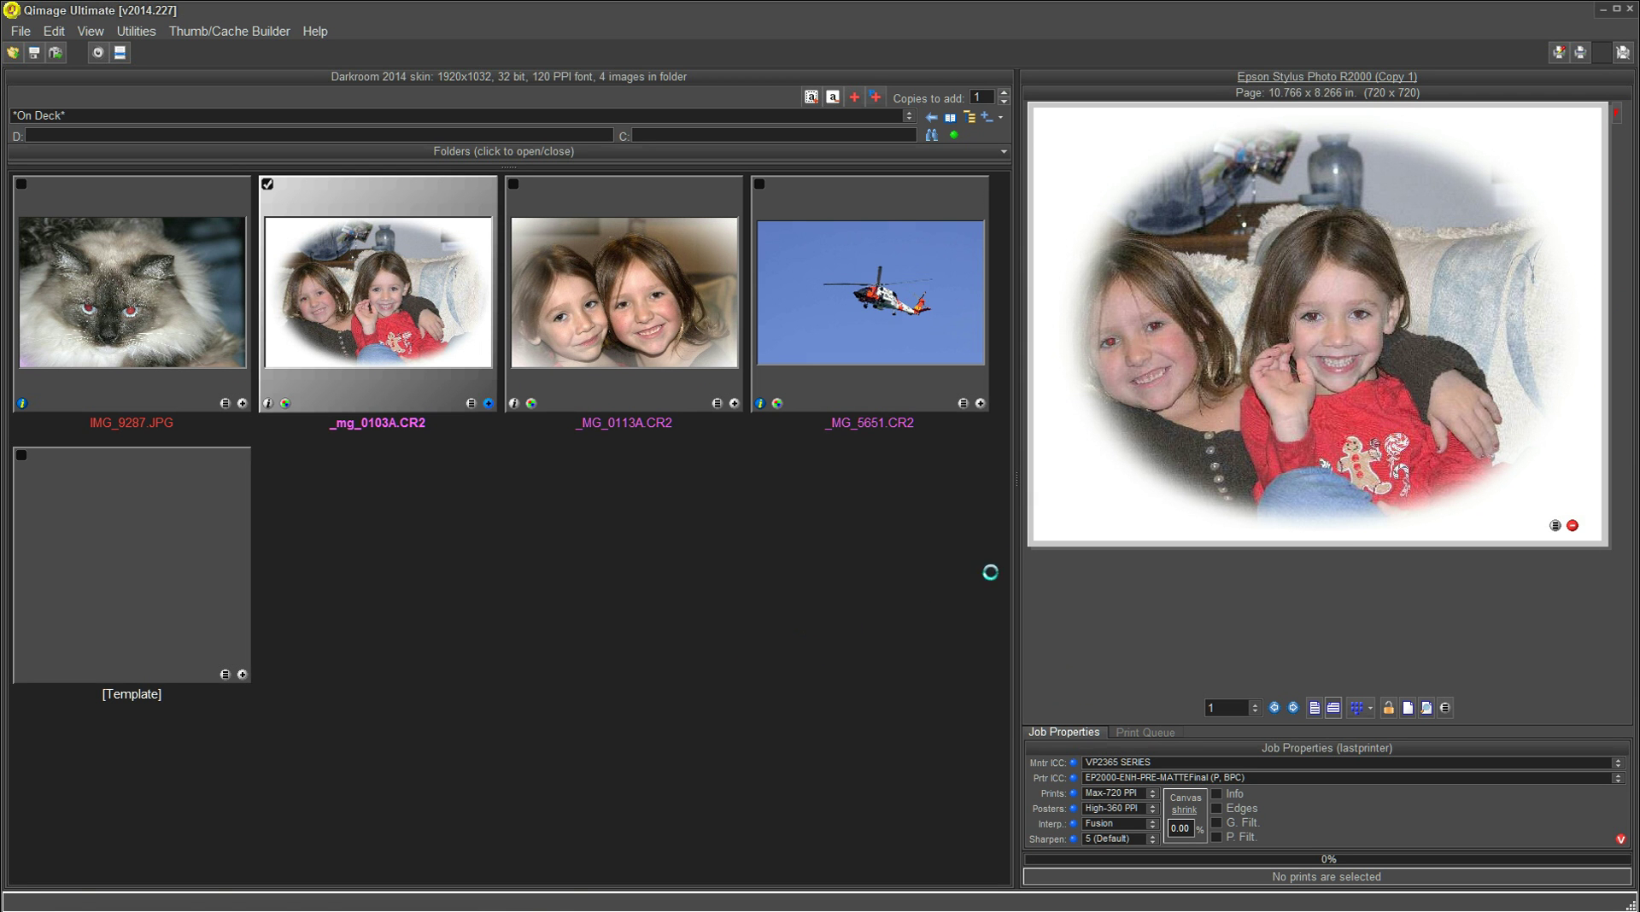
Remove the current print and add _MG_0113A.CR2 as a 10.00 x 8.00 print.
click(1110, 427)
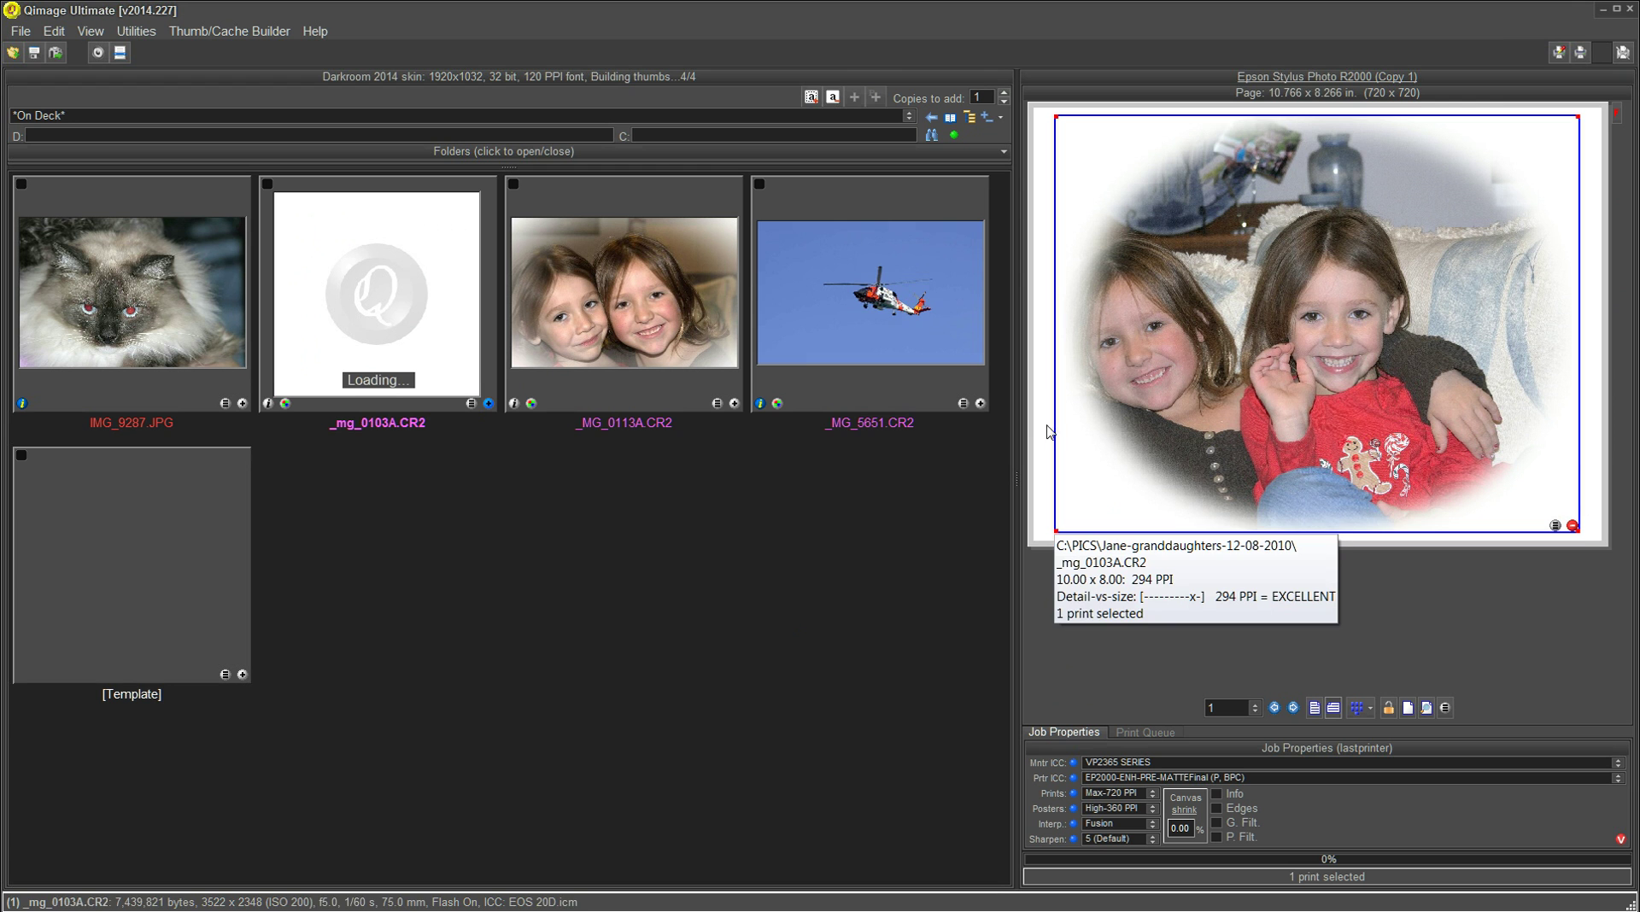
click(1573, 526)
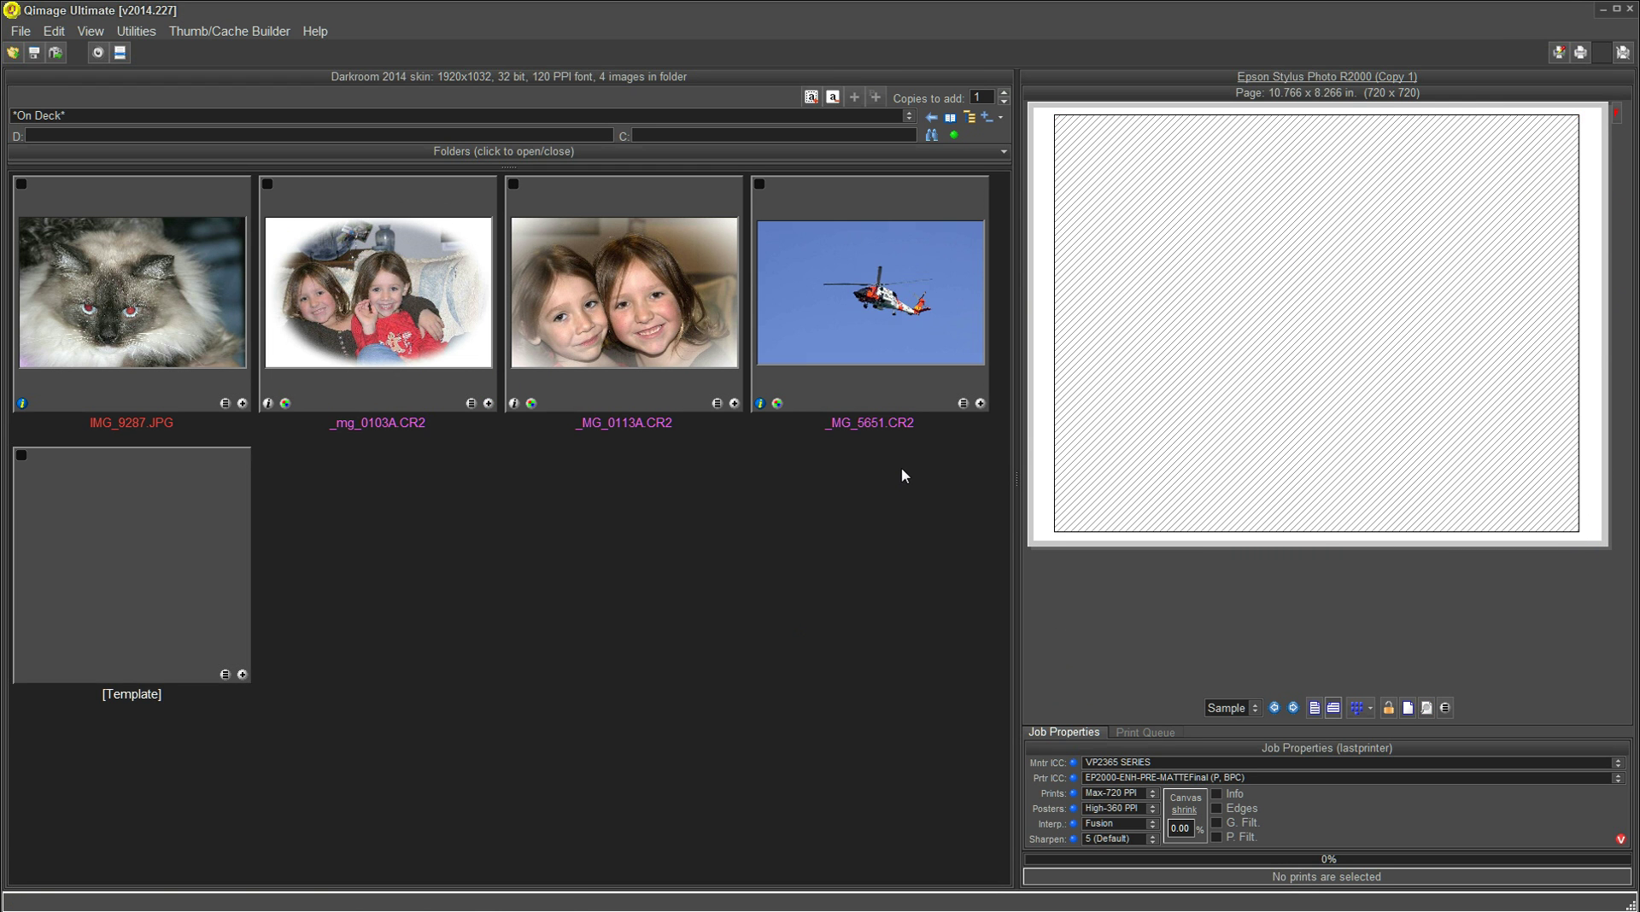
click(734, 404)
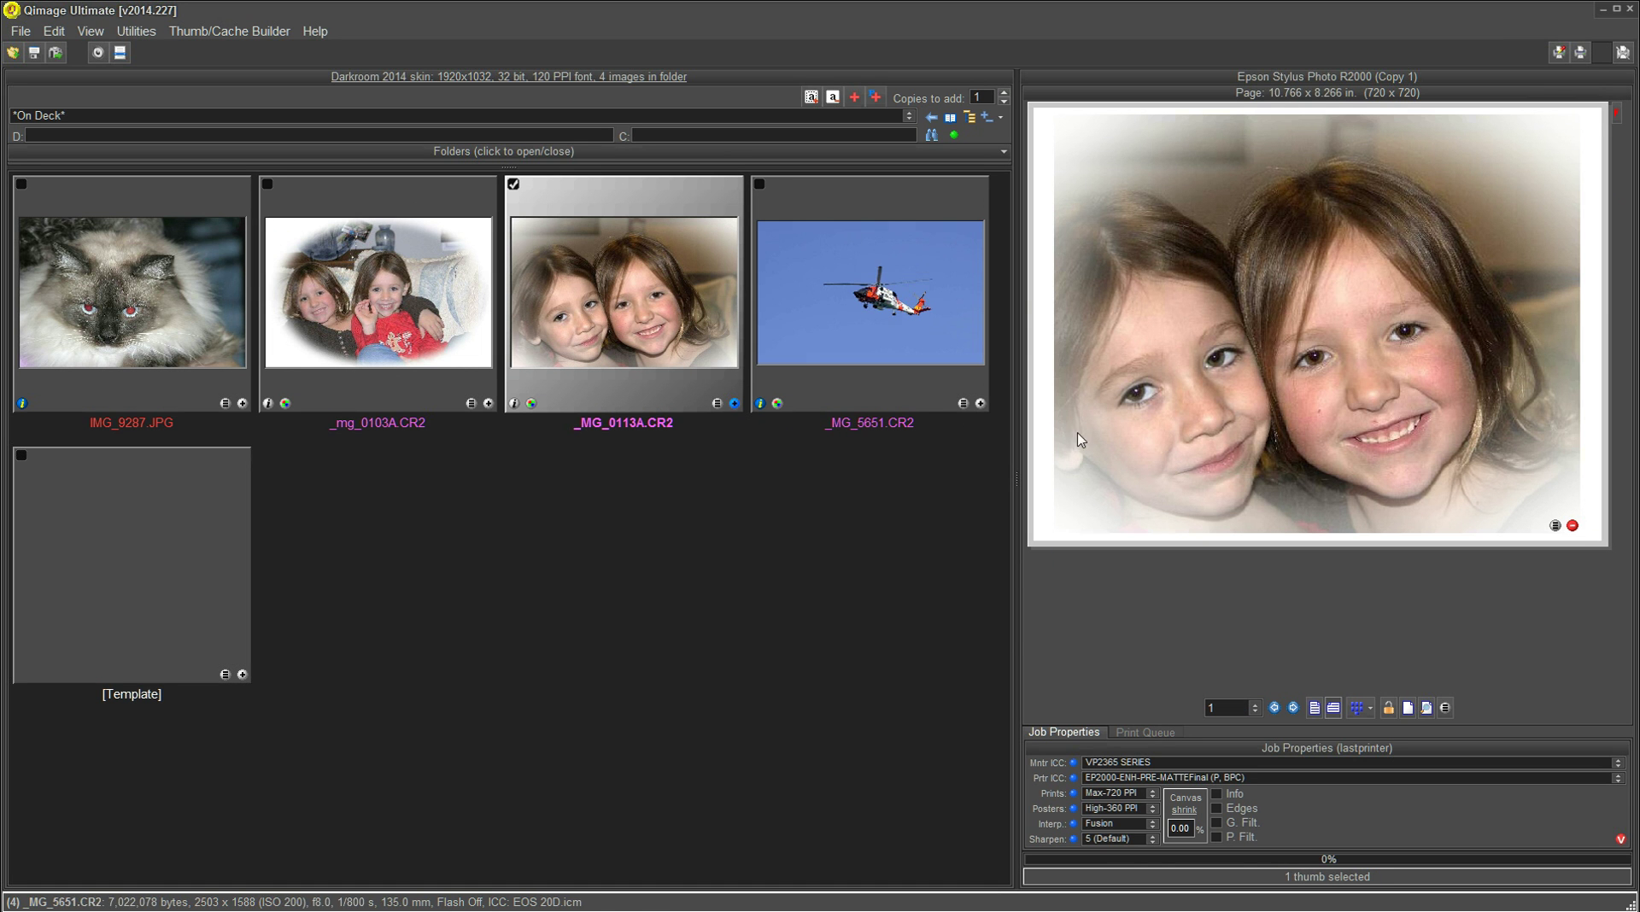
Open _MG_0113A.CR2 in the editor and preview the right girl's mouth at 1x.
double_click(1297, 395)
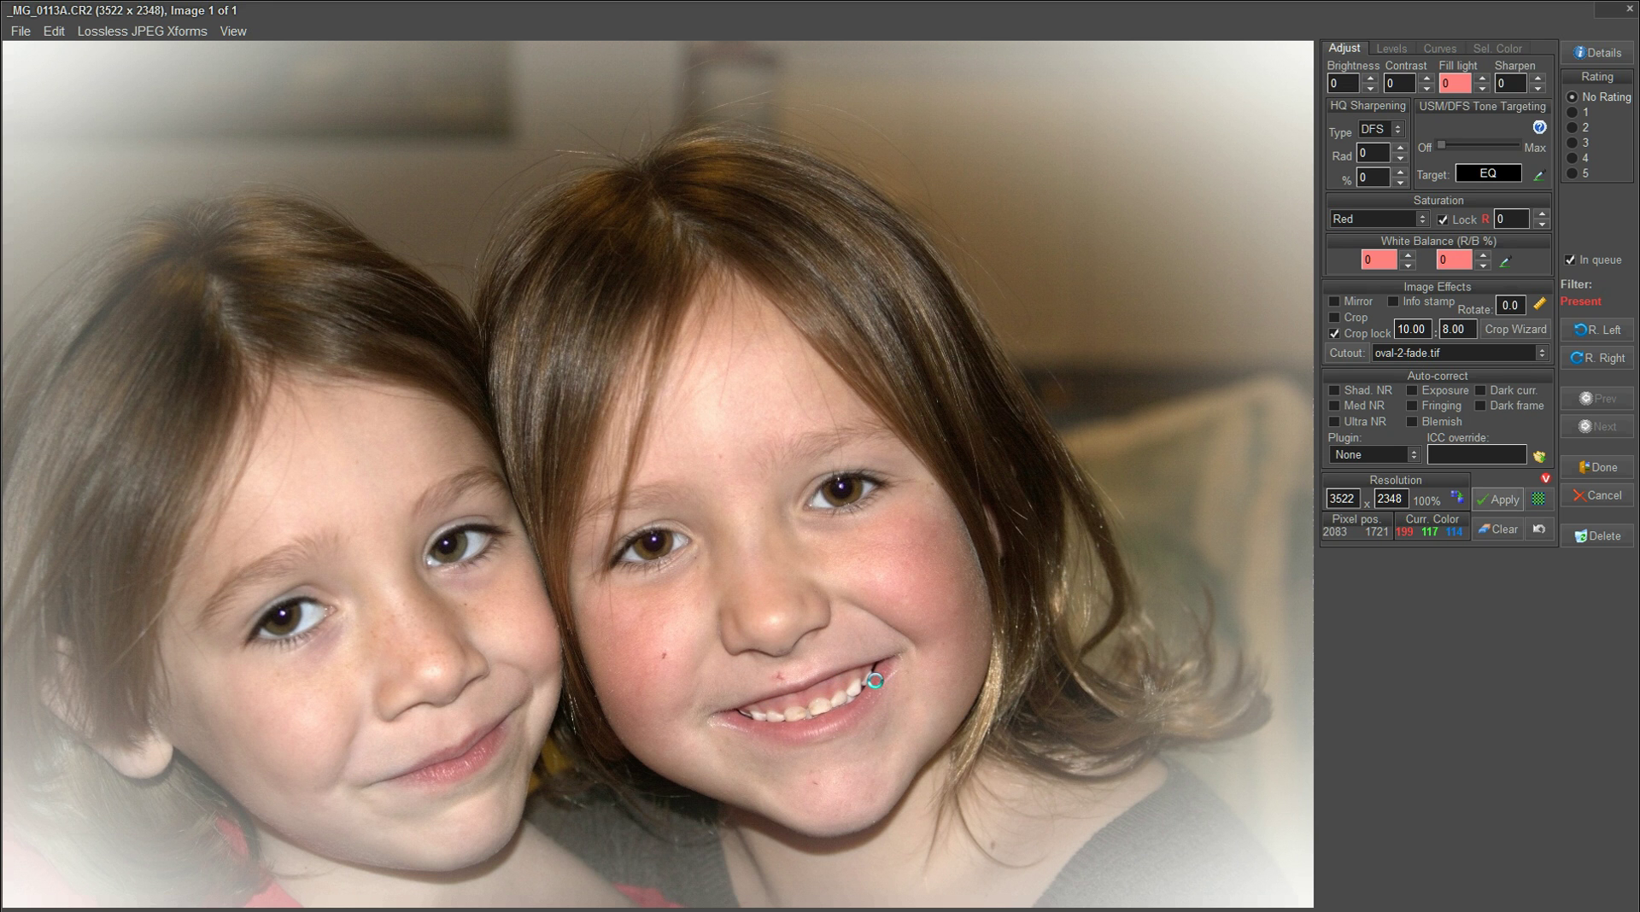
click(875, 681)
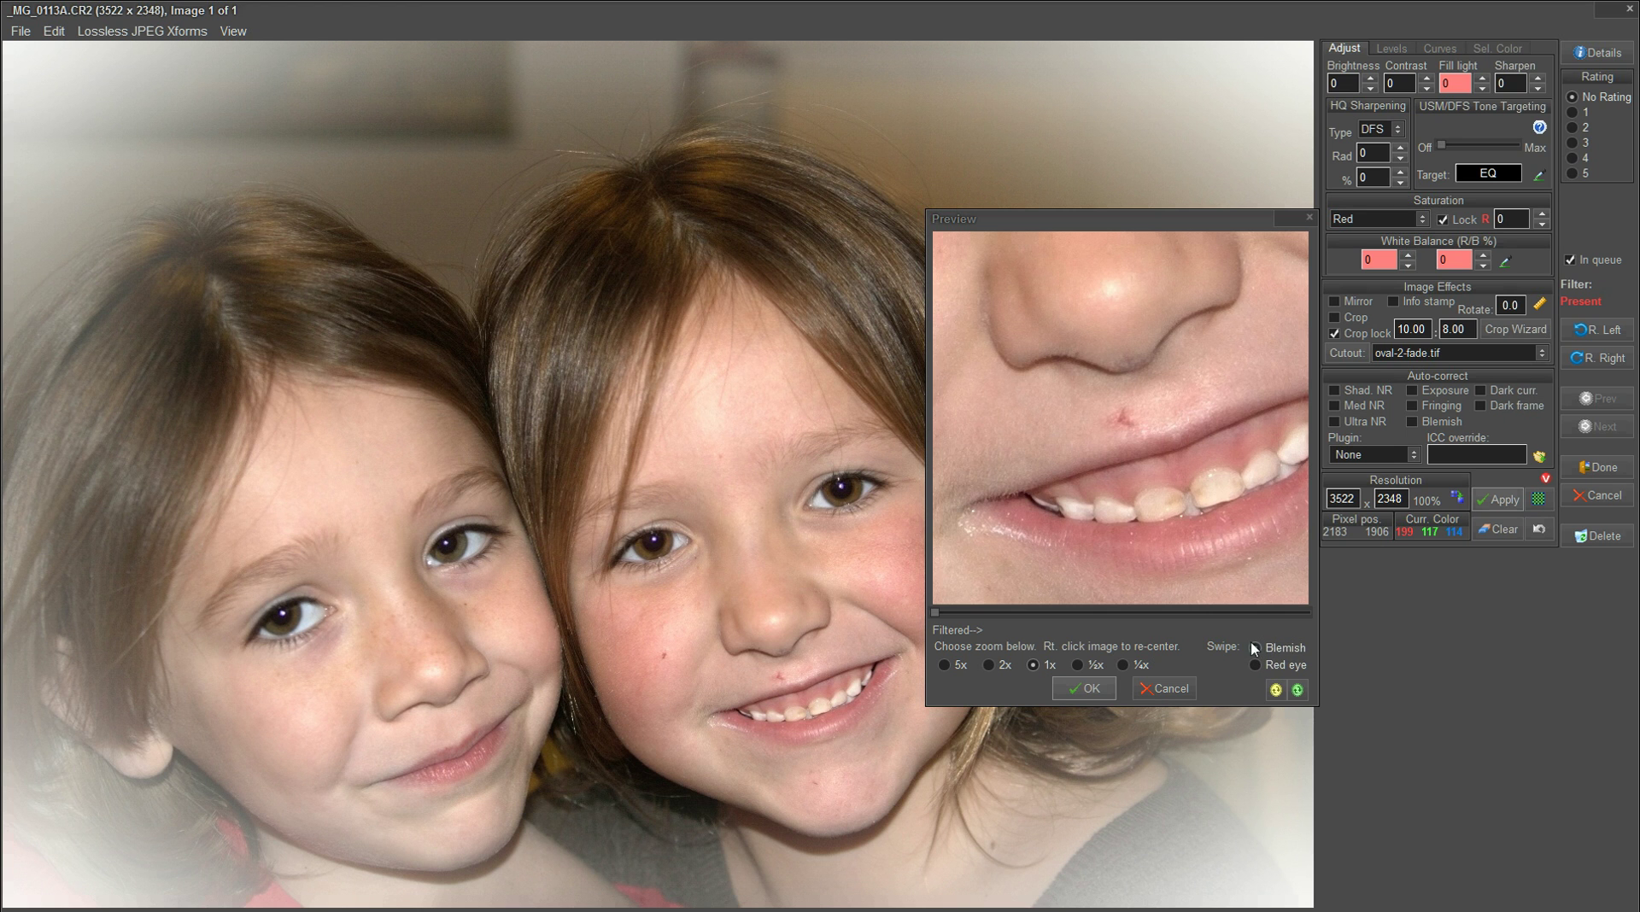
Mark the blemish above the right girl's lip (2092, 1730, radius 15) and recentre the preview on her smile.
click(1121, 428)
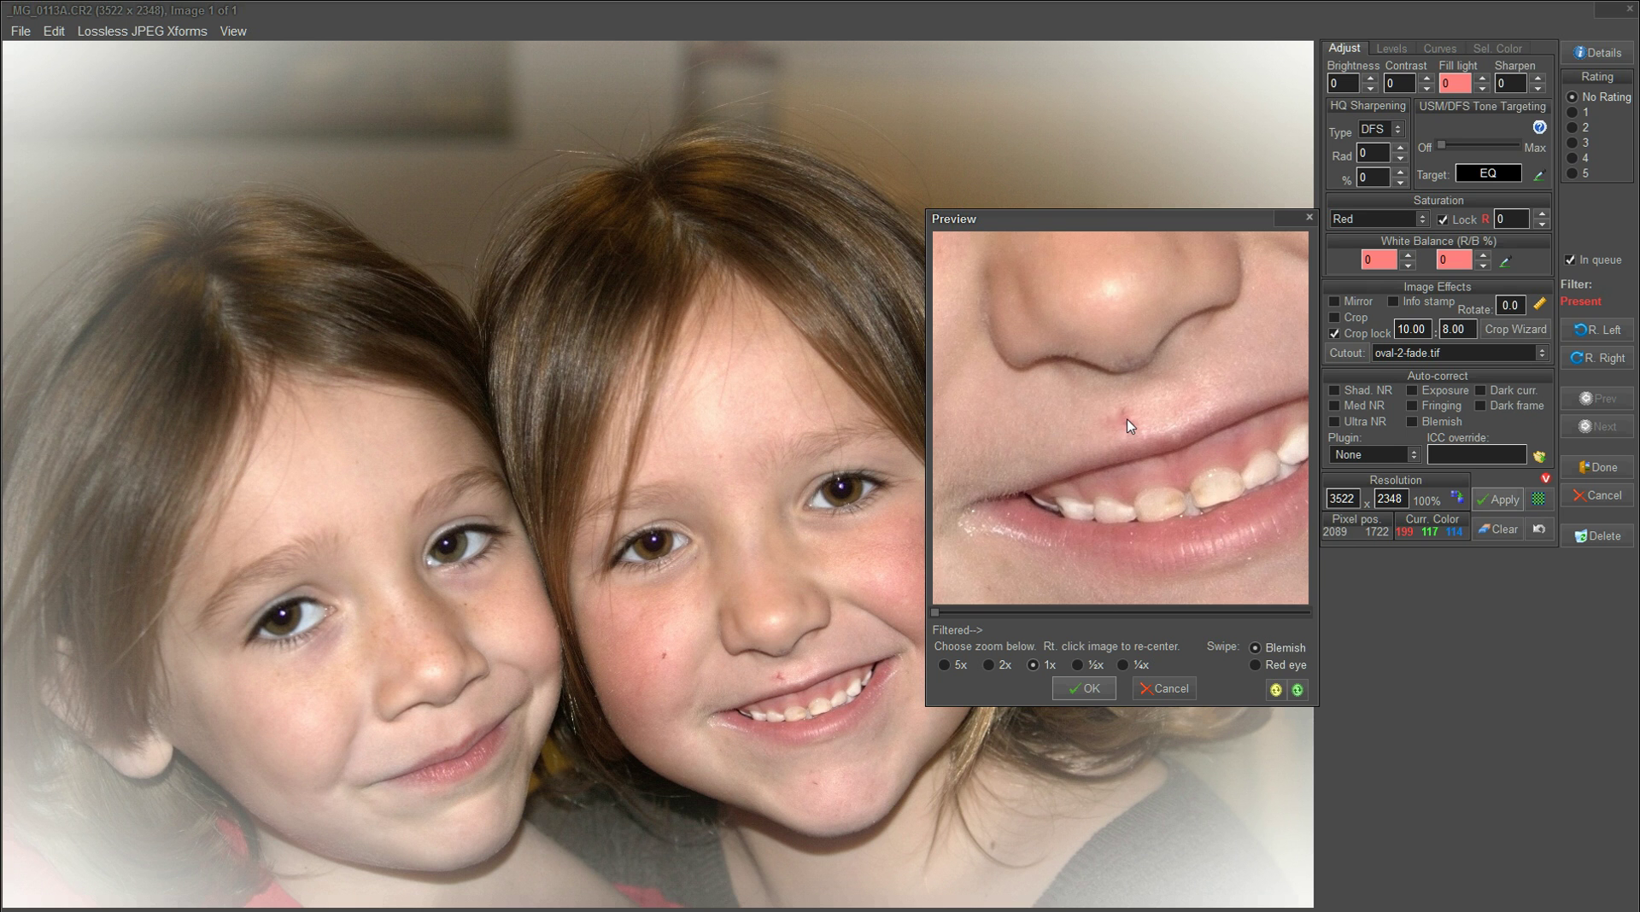
click(1125, 427)
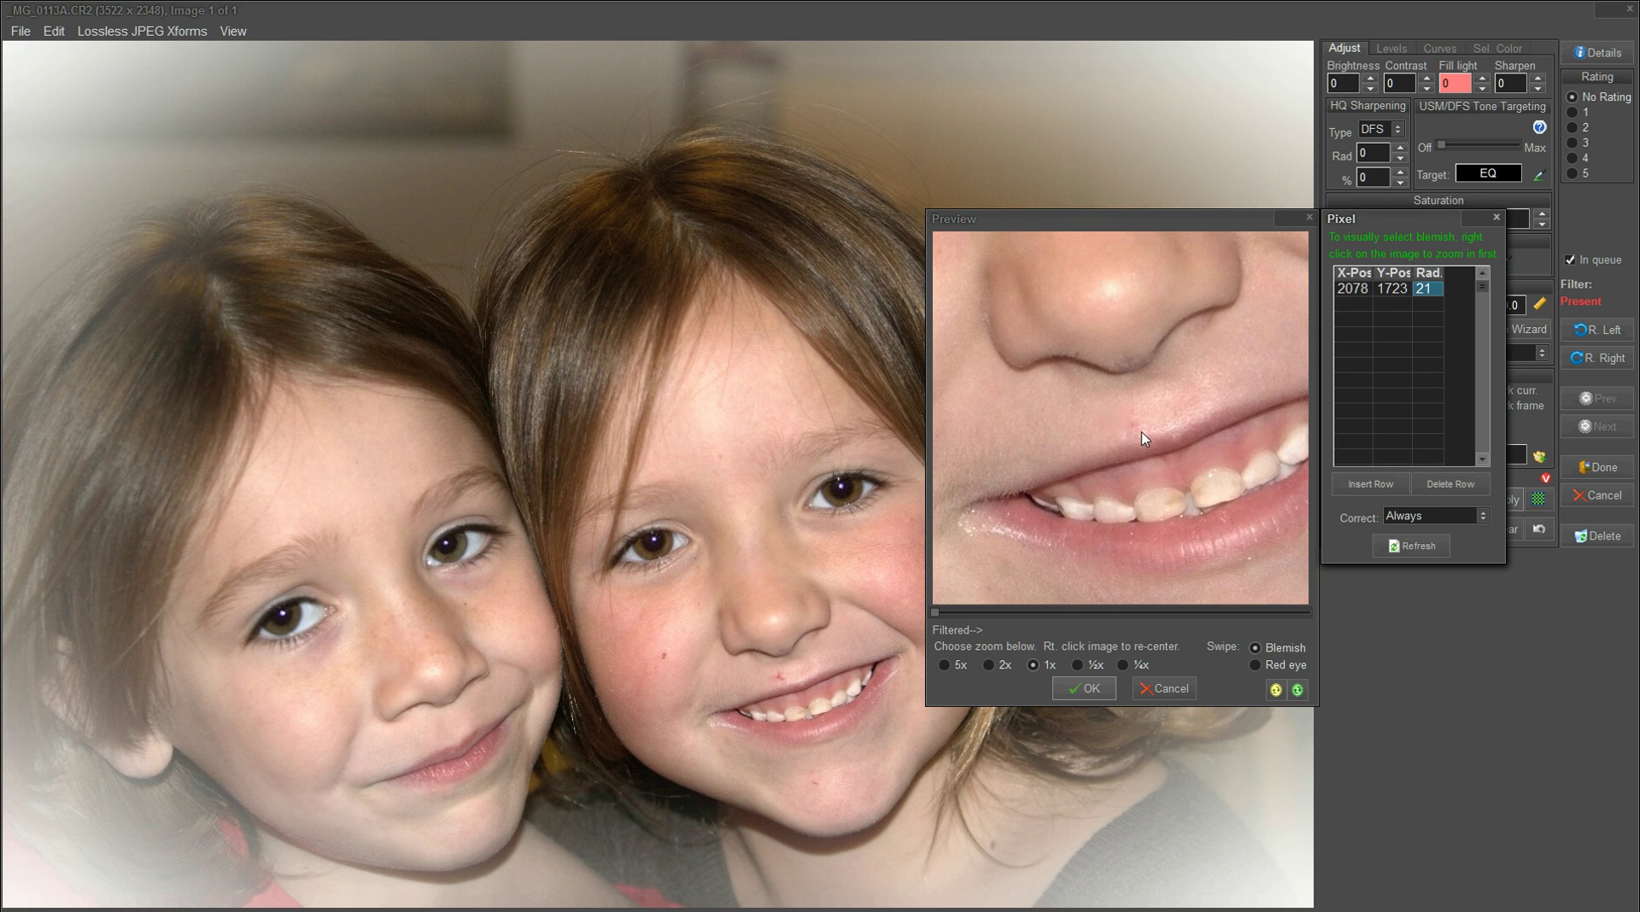
click(1129, 433)
click(1145, 433)
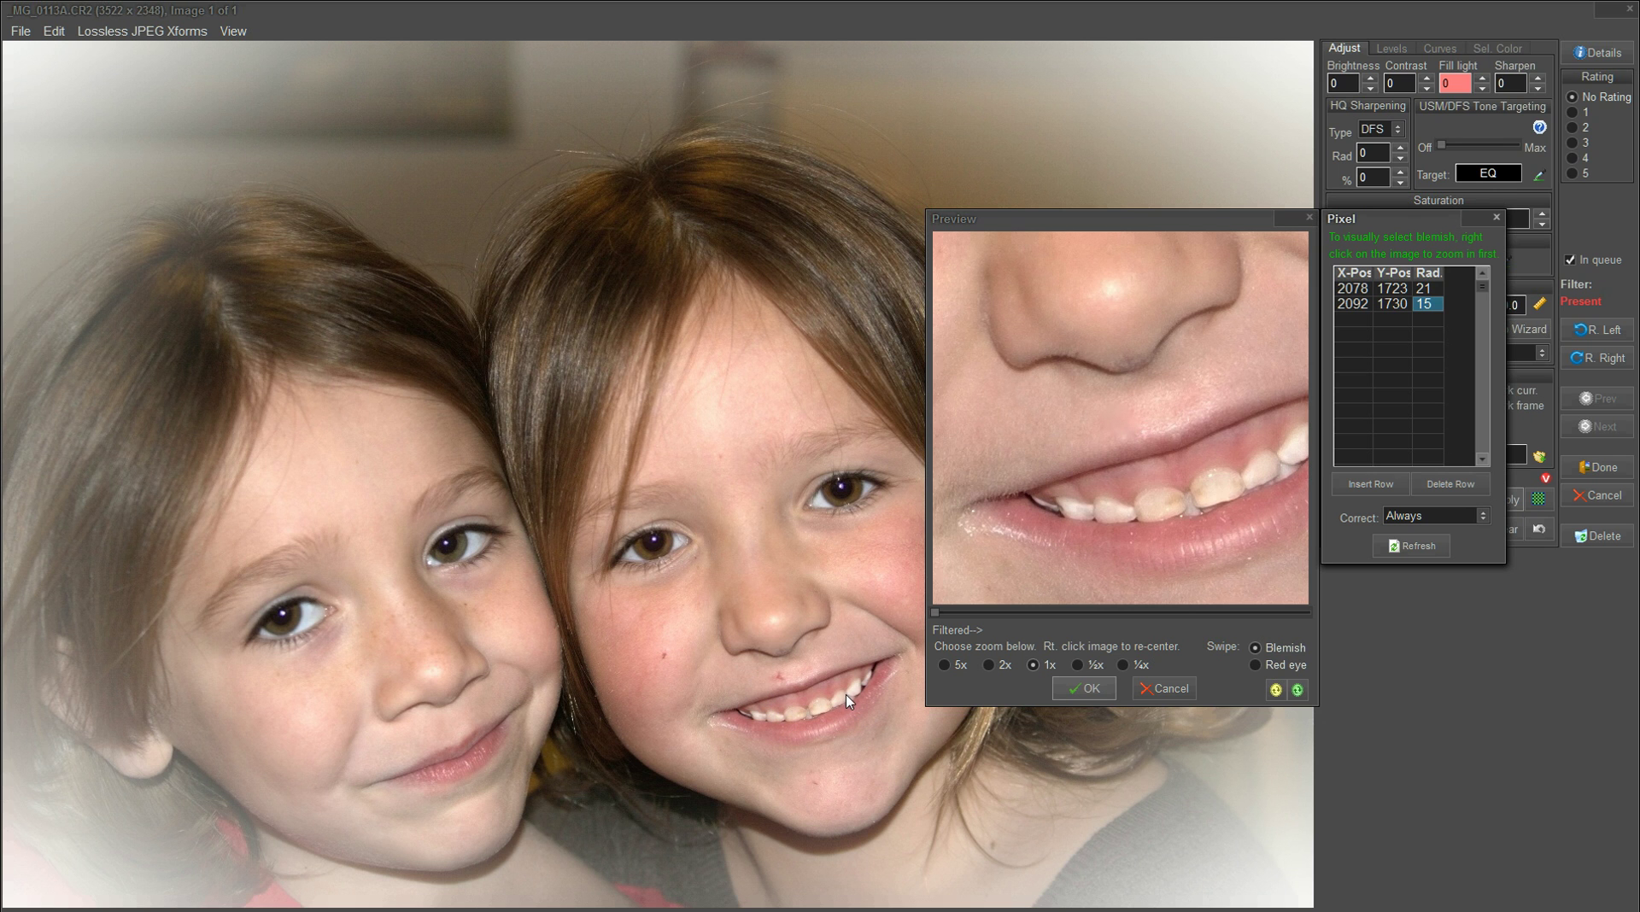
click(878, 726)
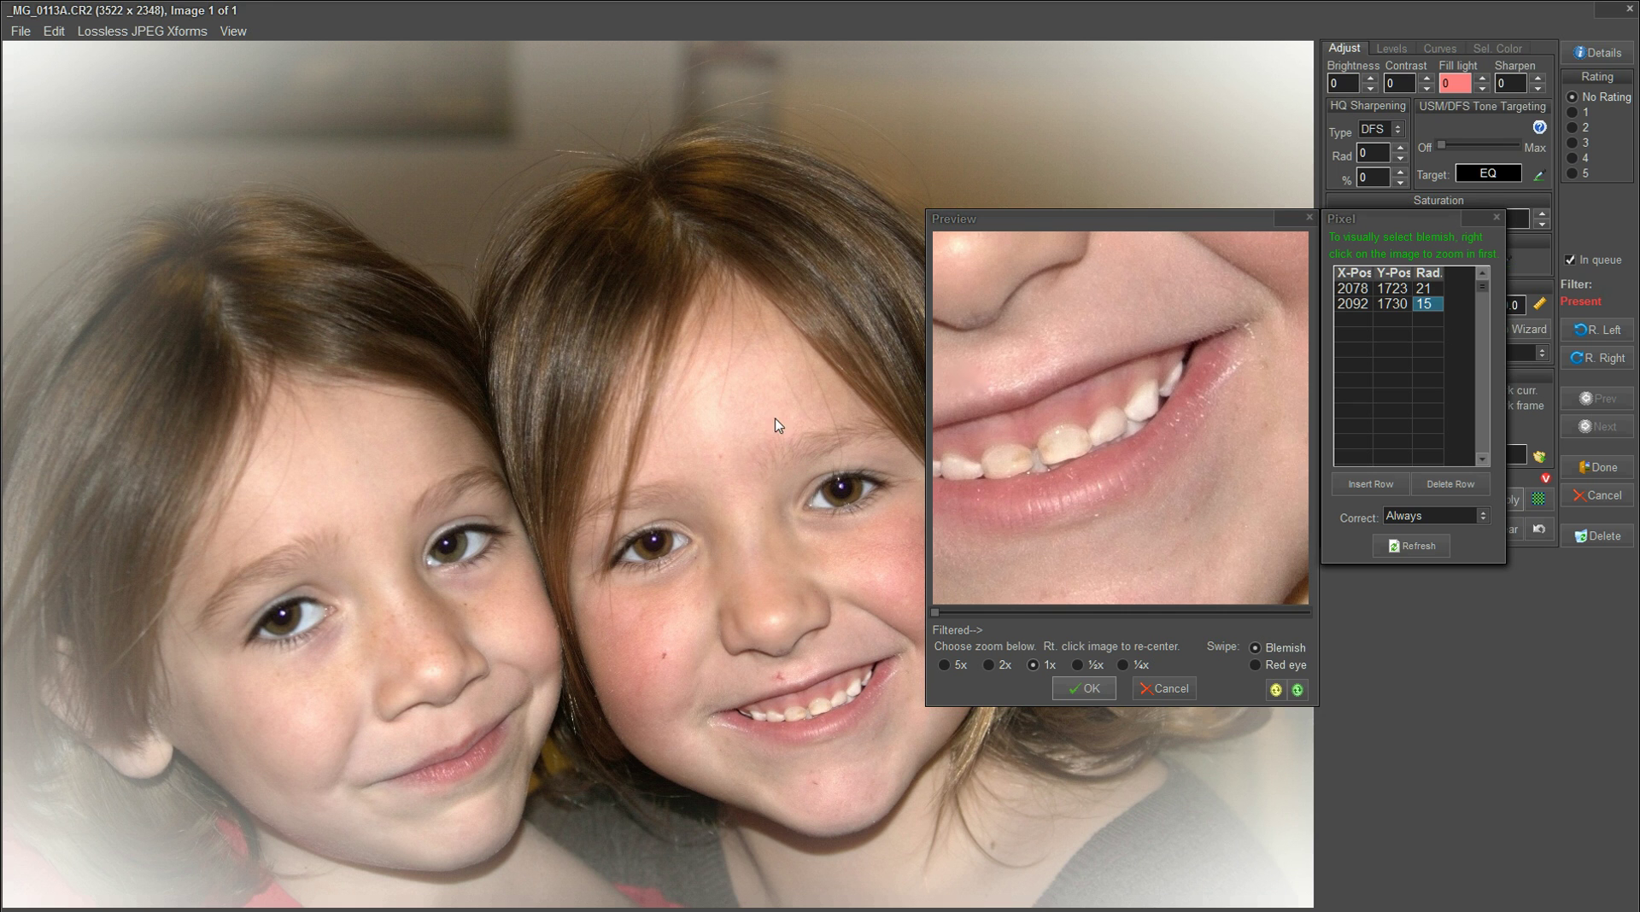
Accept the lip fix, apply the corrections to _MG_0113A.CR2, and remove it from the print page.
click(1081, 694)
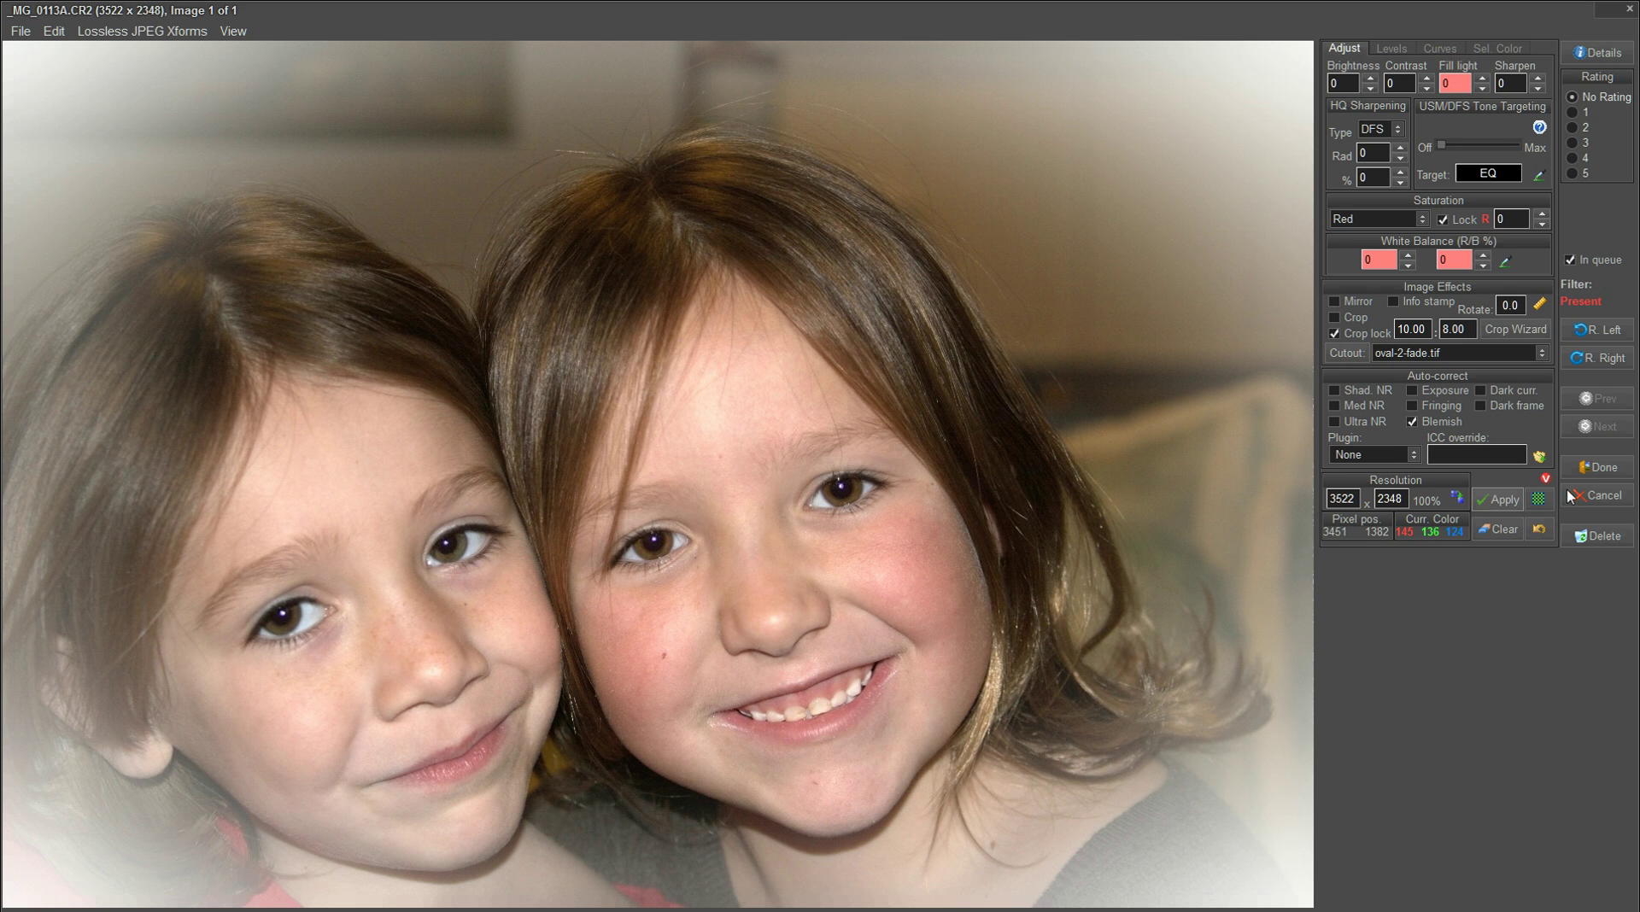
click(1599, 468)
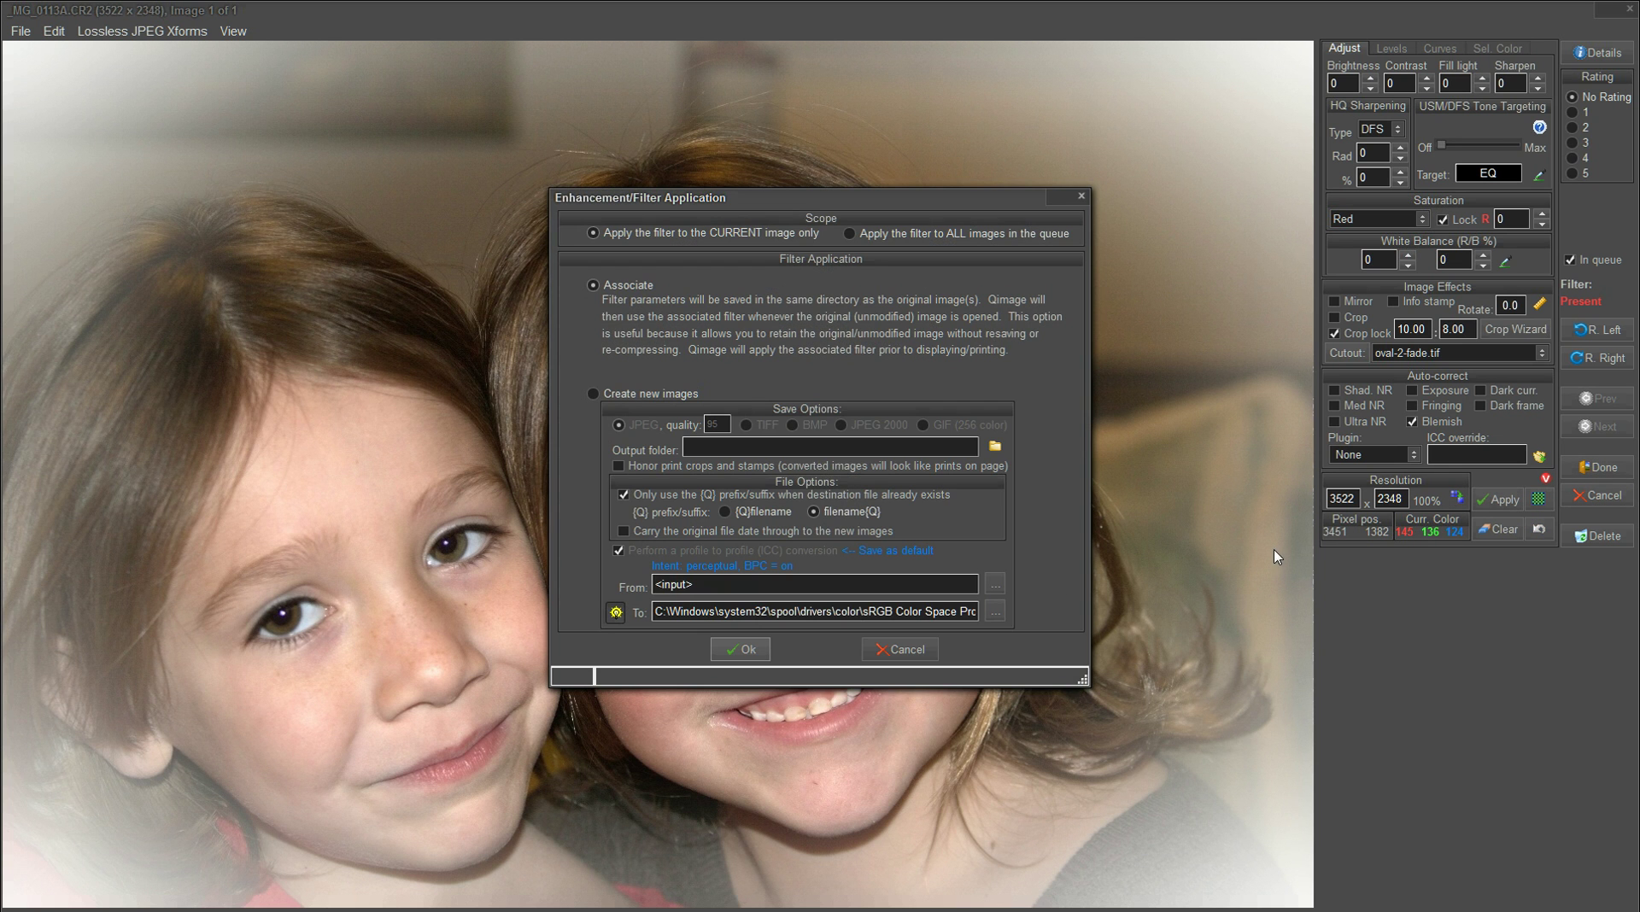
click(745, 650)
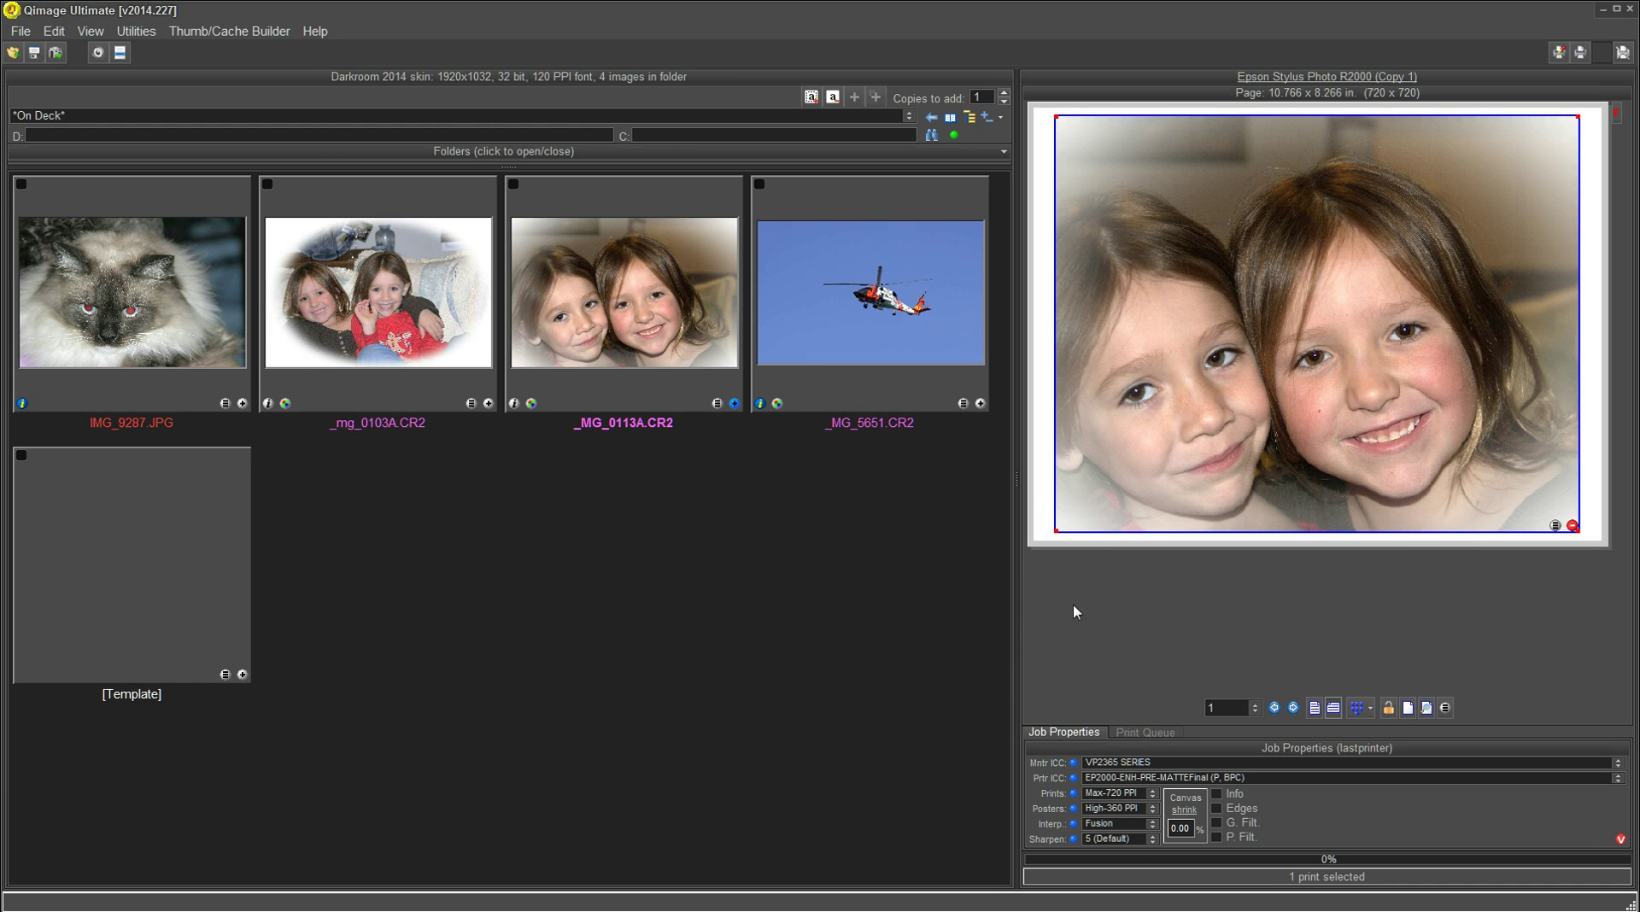
click(1574, 527)
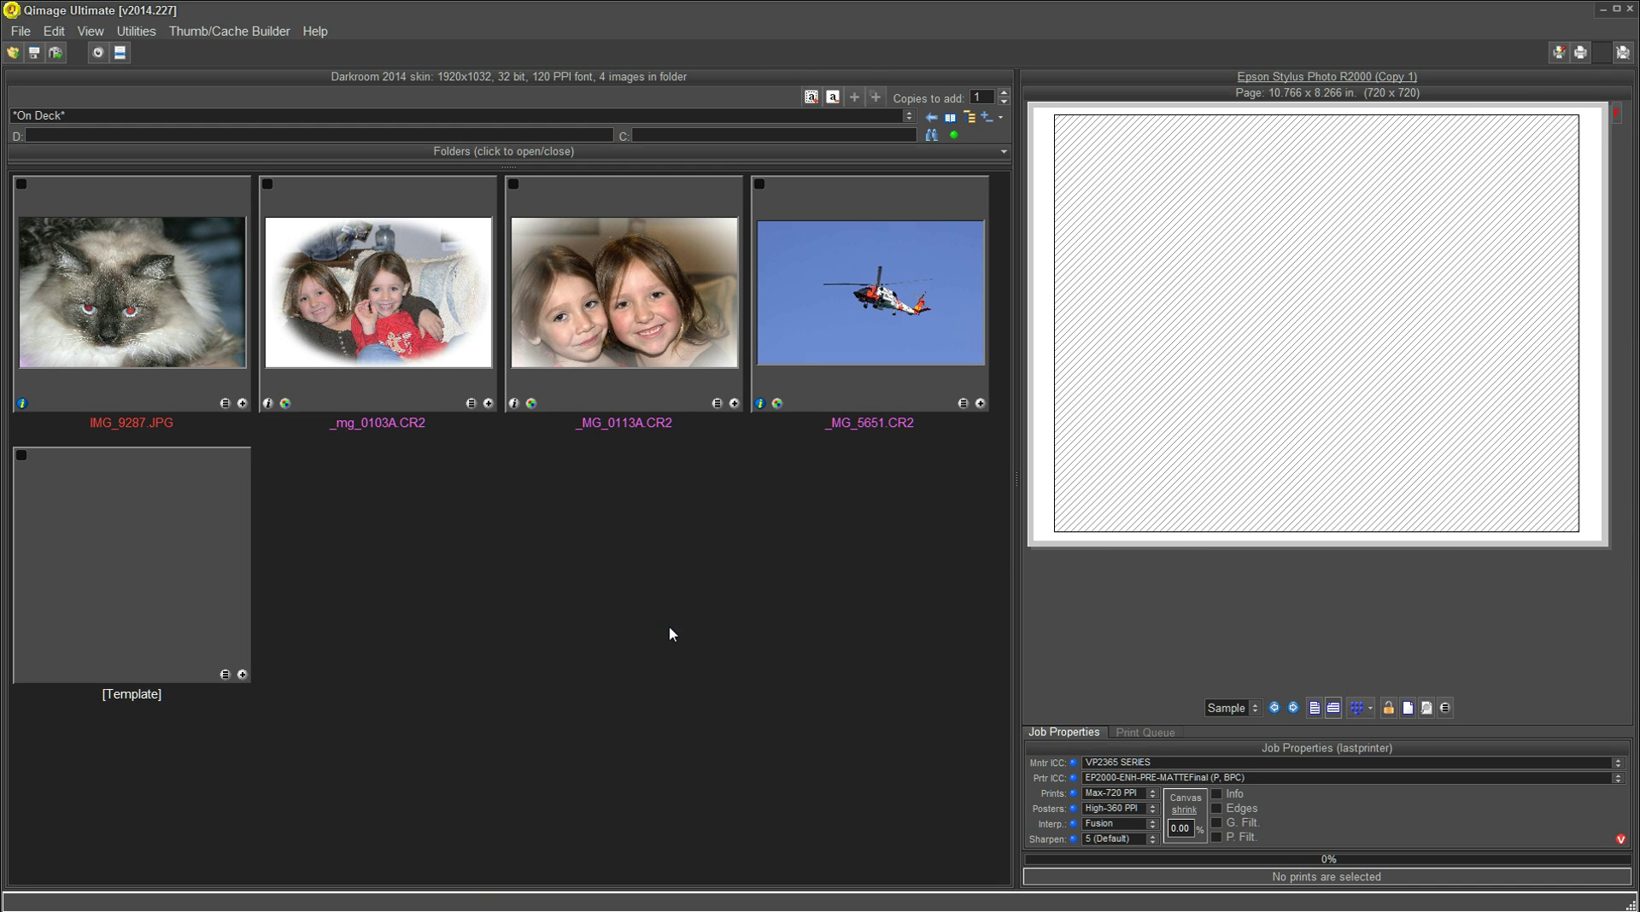
Add the IMG_9287.JPG cat photo to the print page and open it in the image editor.
click(243, 403)
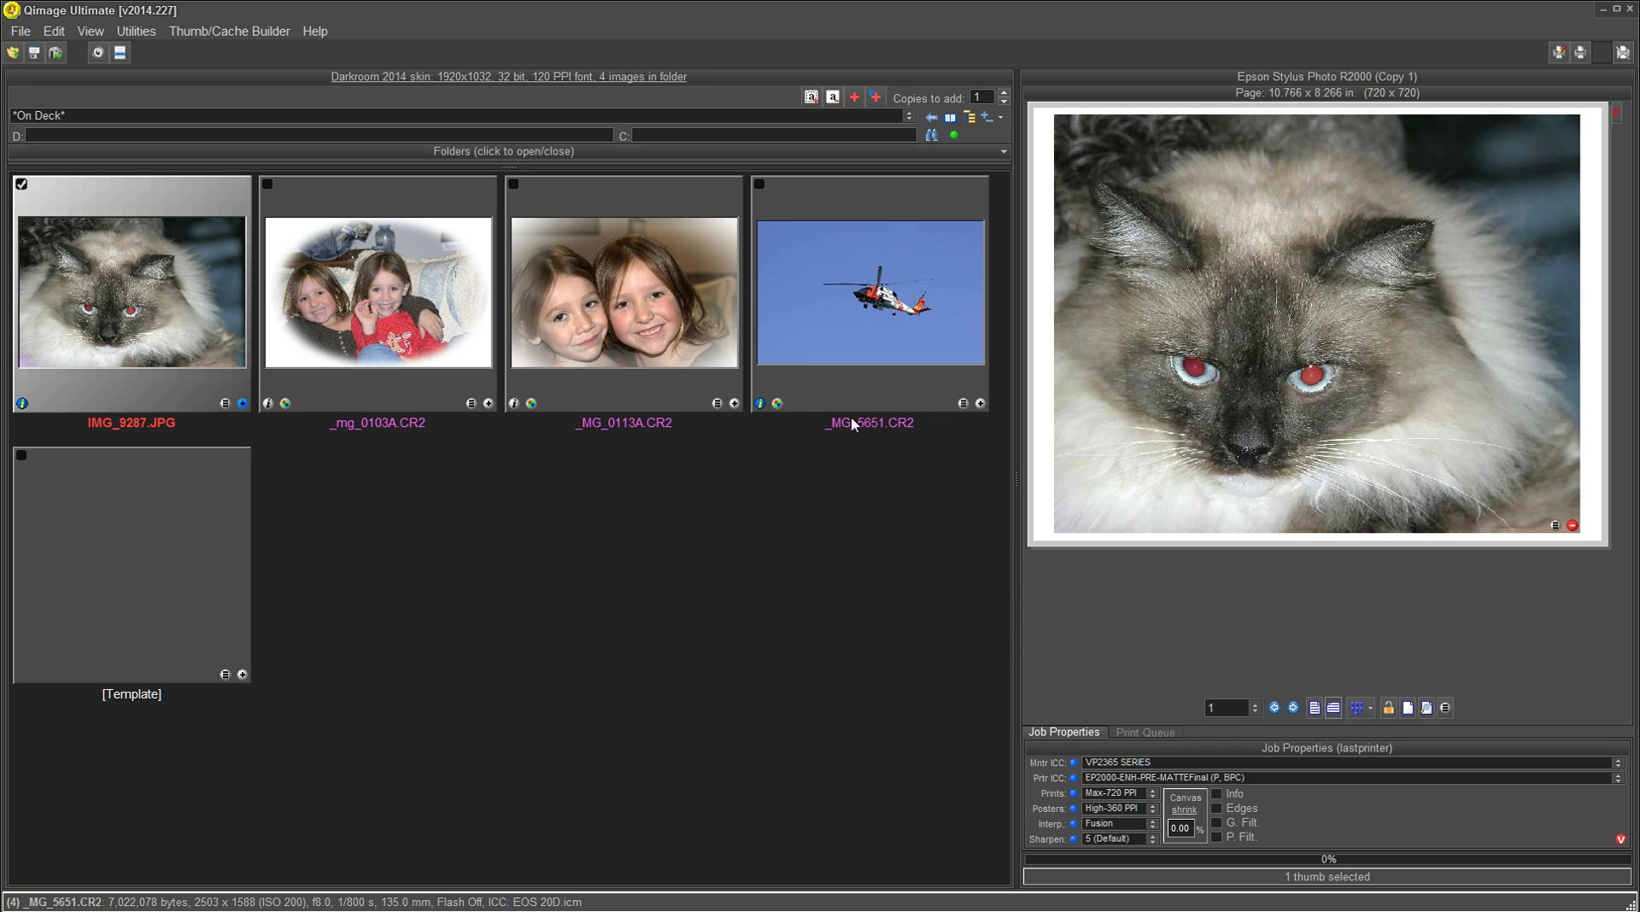
click(1255, 344)
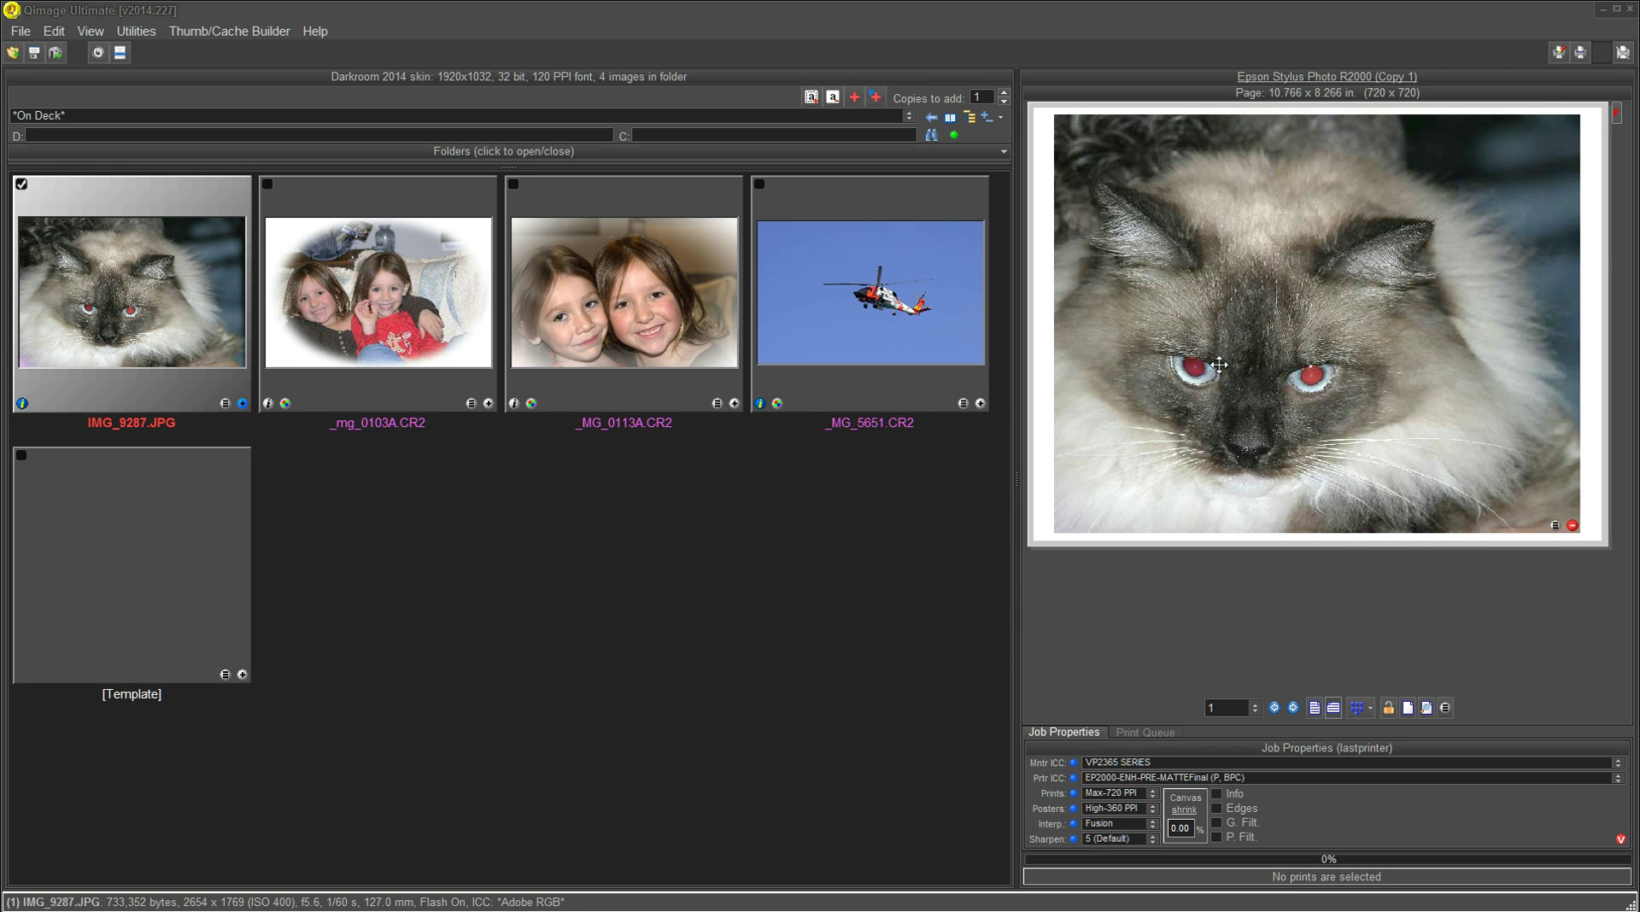
double_click(1255, 344)
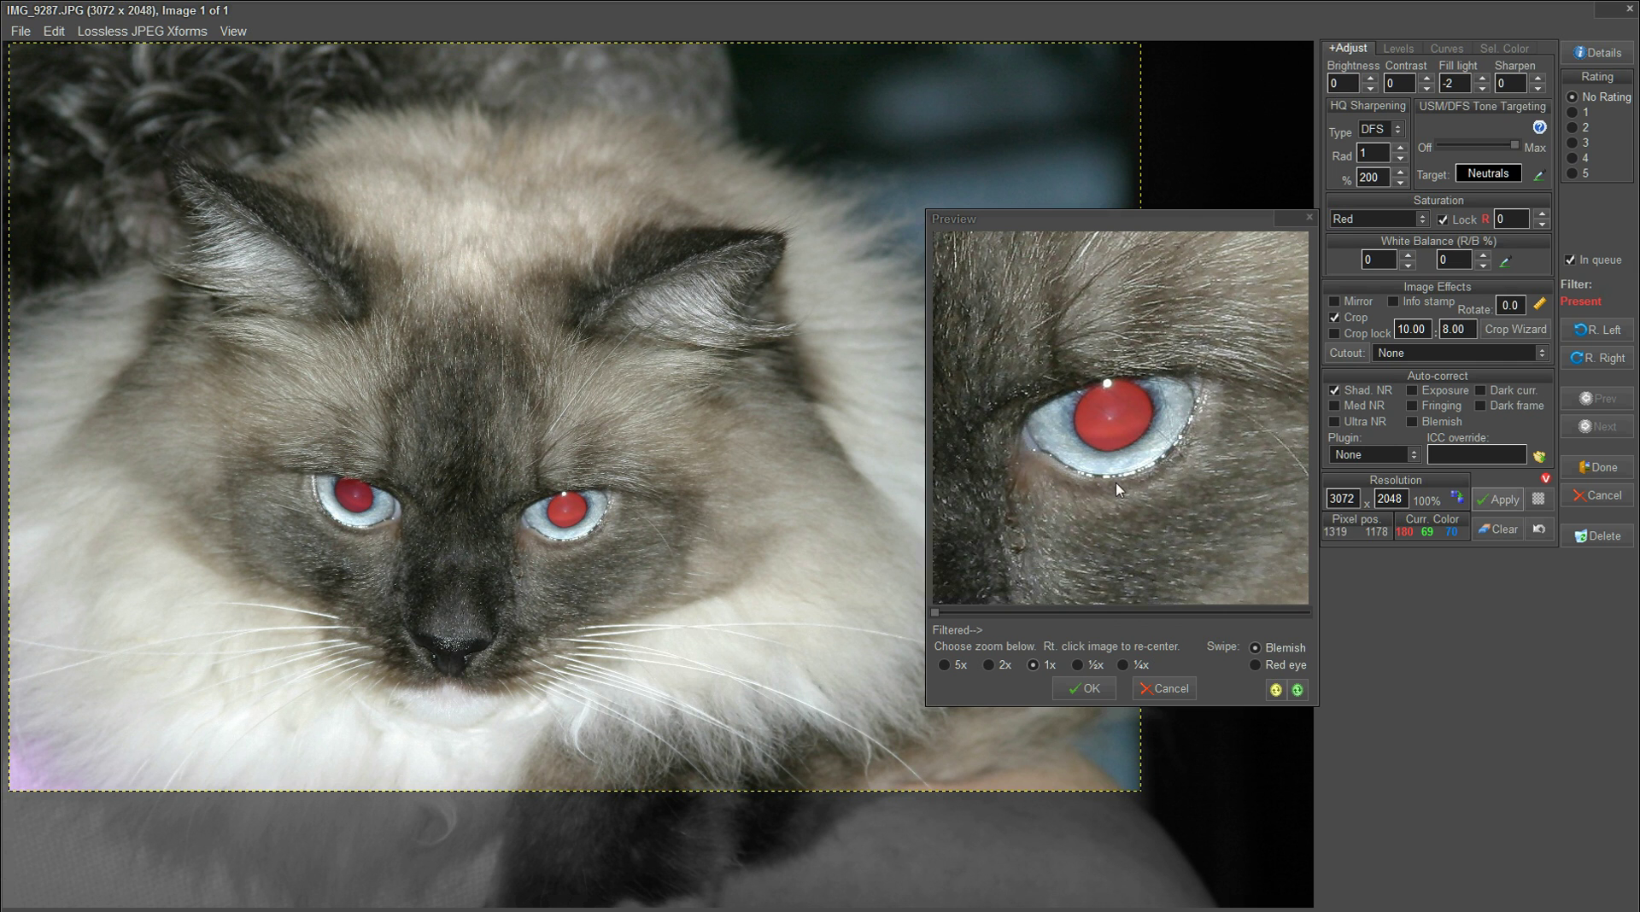
Use the Red eye swipe option to clear the red from the cat's right-side pupil.
click(1257, 667)
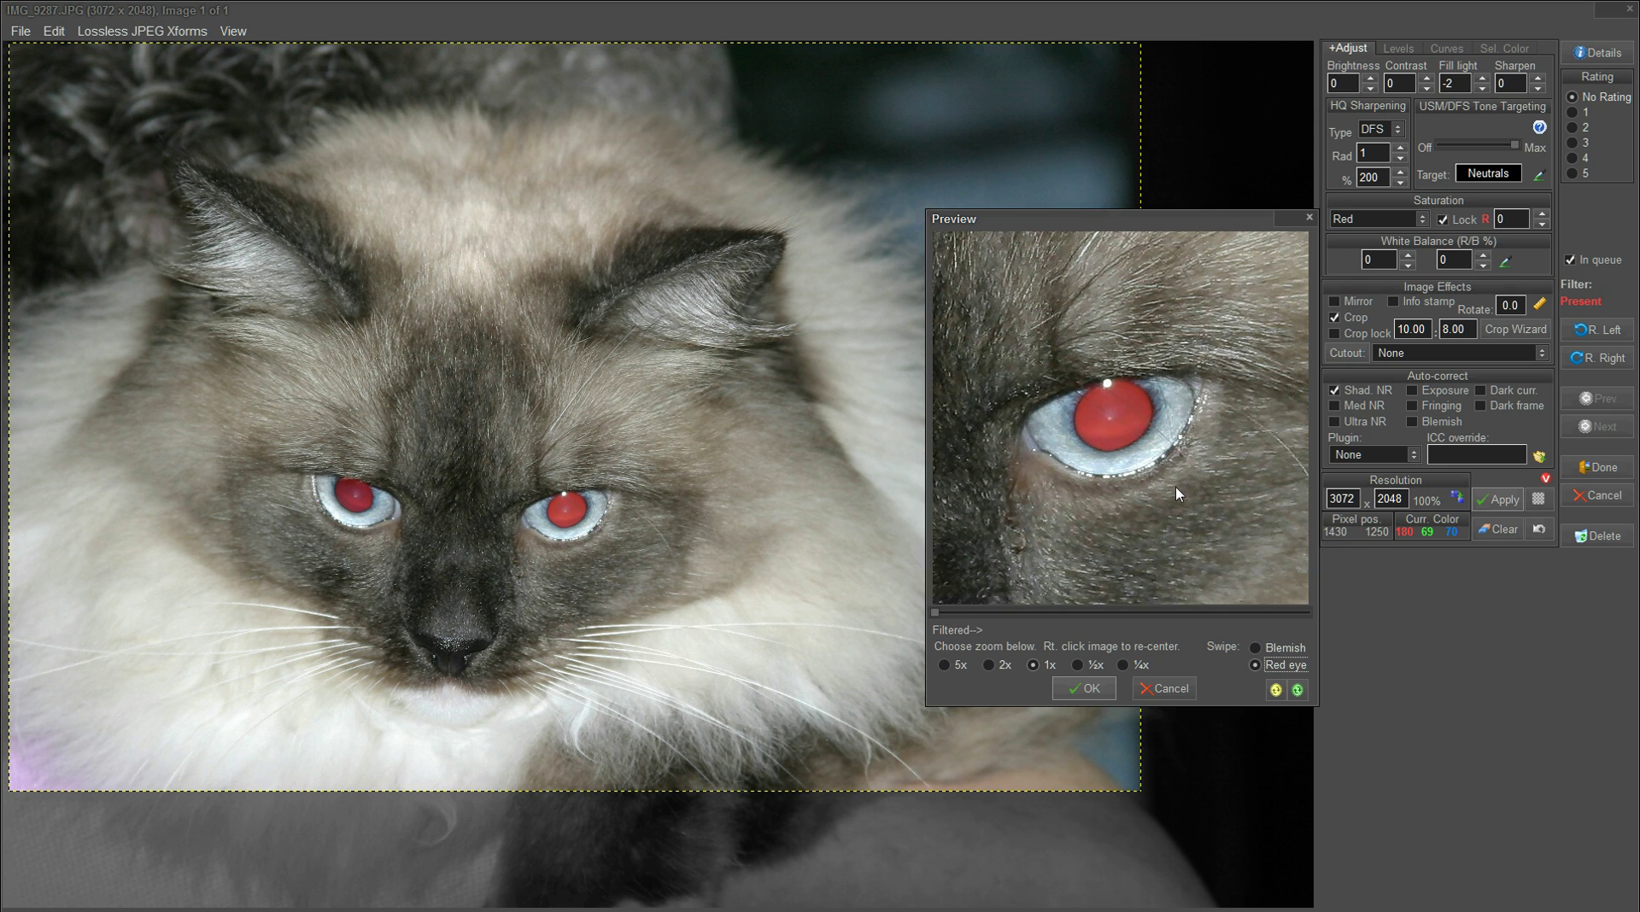
drag(1118, 421, 1073, 426)
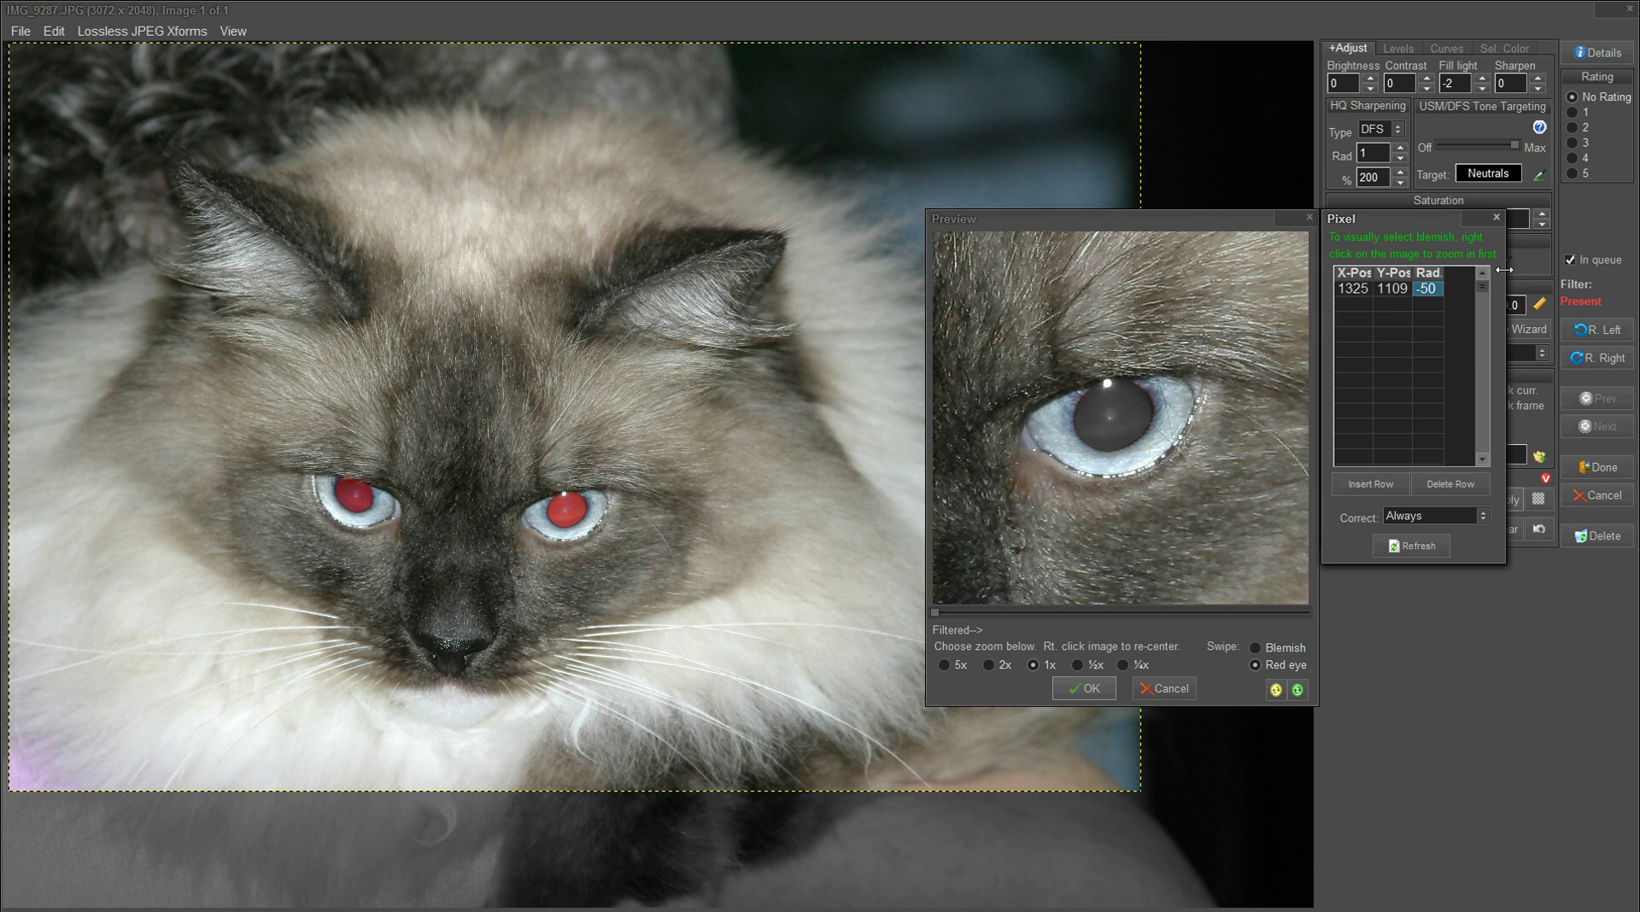
Close the red-eye spot list and toggle fill light on and off to compare the cat's eye.
click(1496, 220)
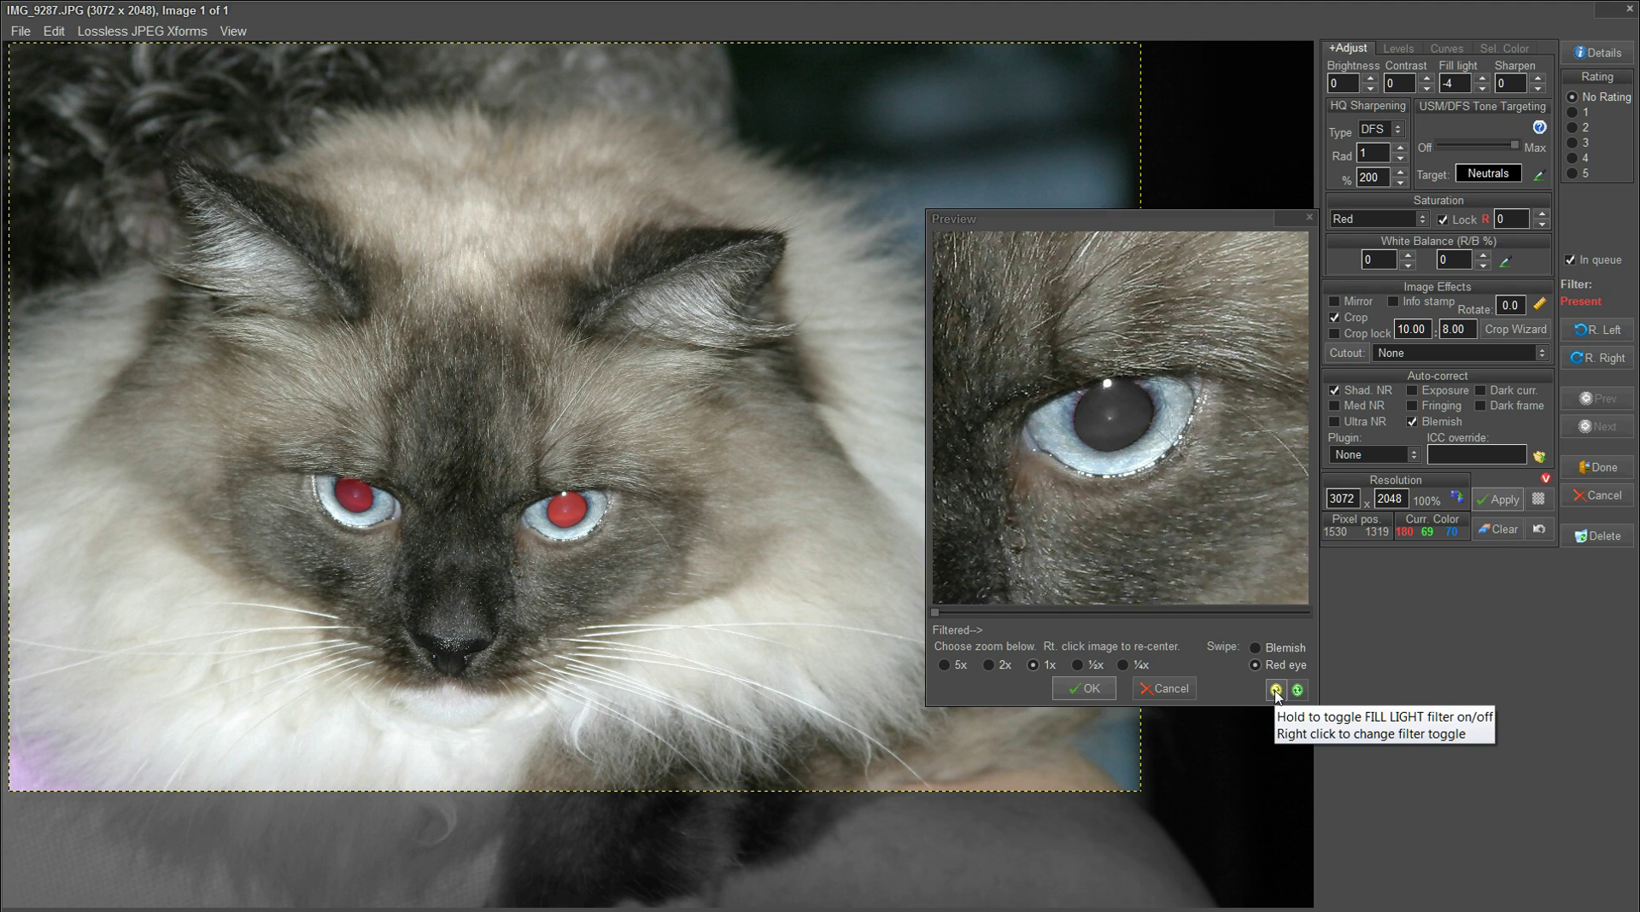
click(1277, 692)
click(1276, 692)
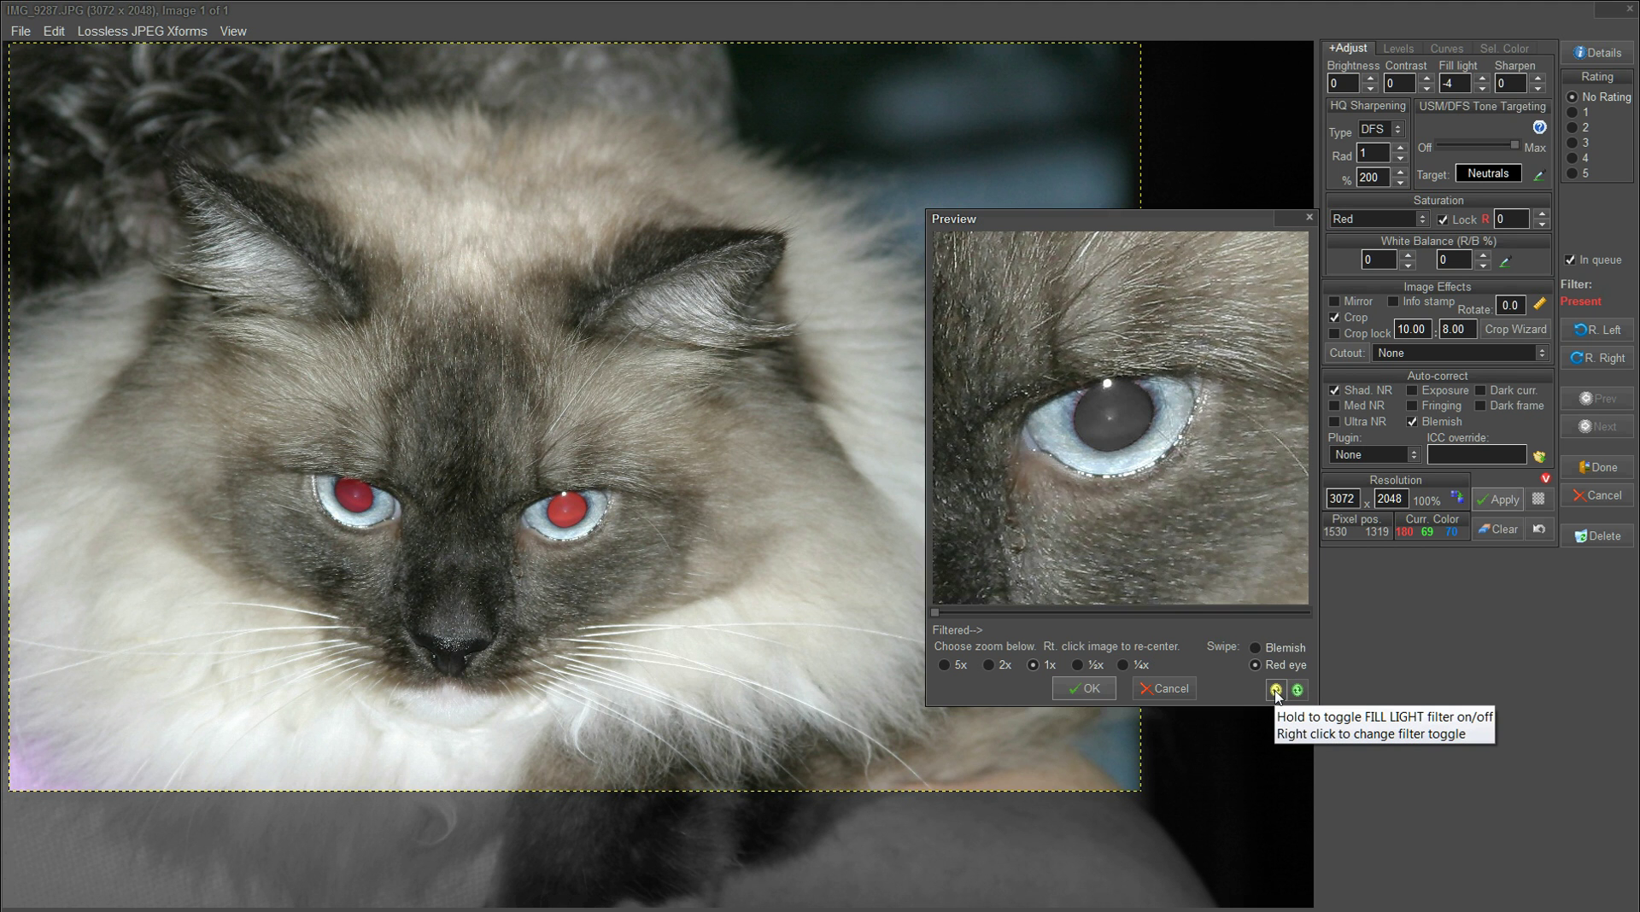
click(1276, 691)
click(1276, 692)
click(1277, 692)
click(1276, 692)
click(1276, 692)
Finish the fill-light comparison, return fill light to -2, and accept with OK.
click(1276, 691)
click(1277, 692)
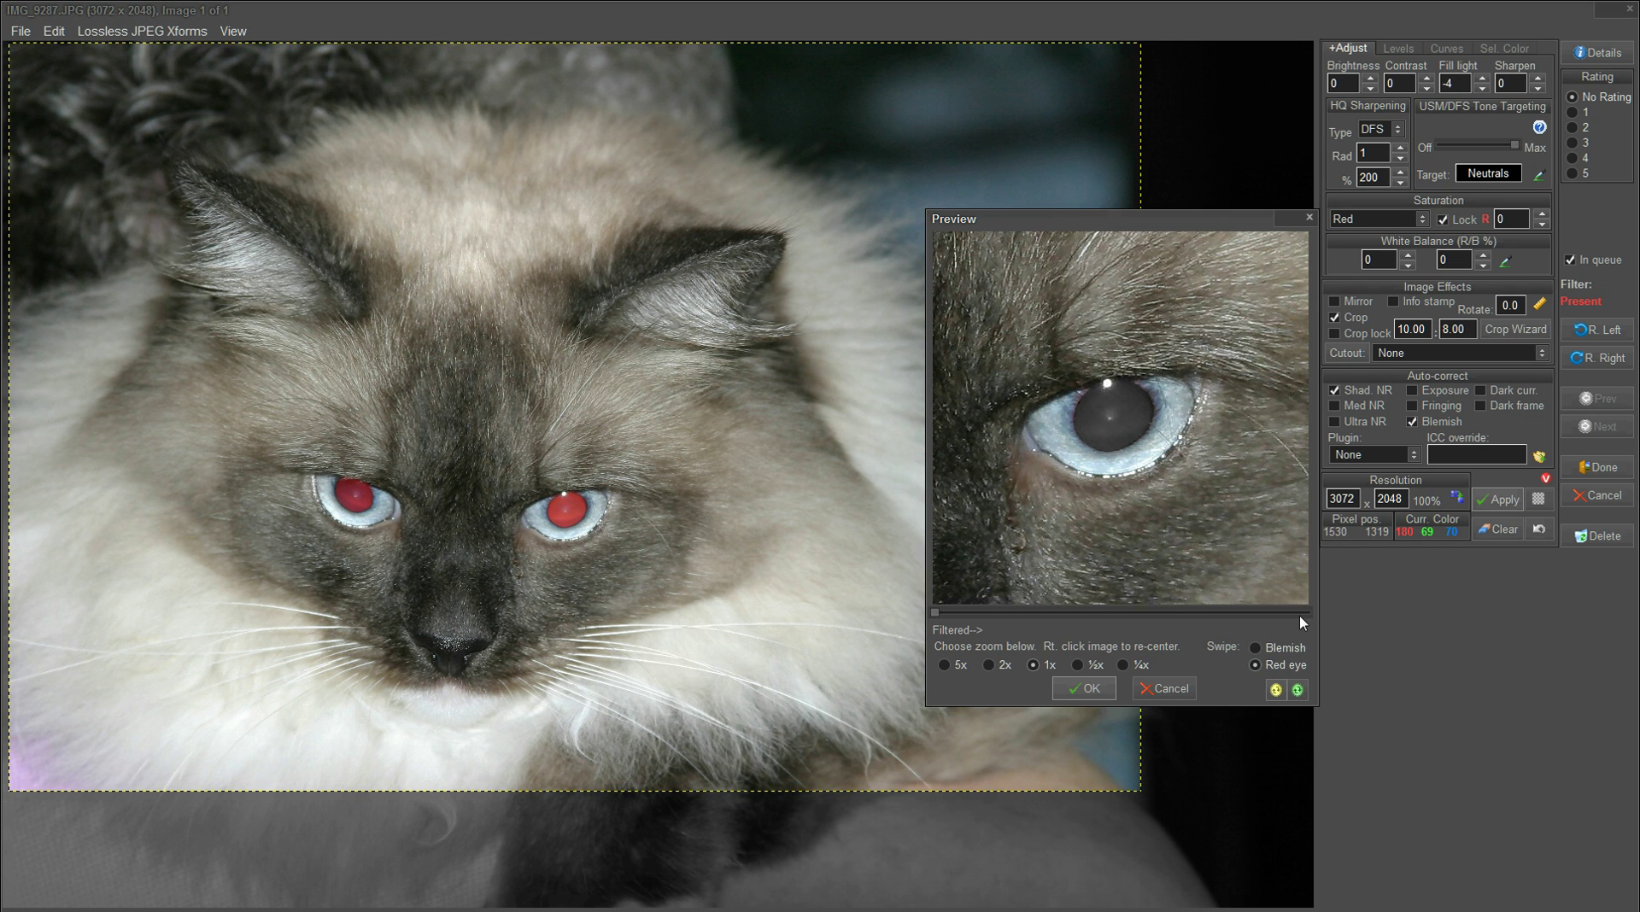
click(1483, 83)
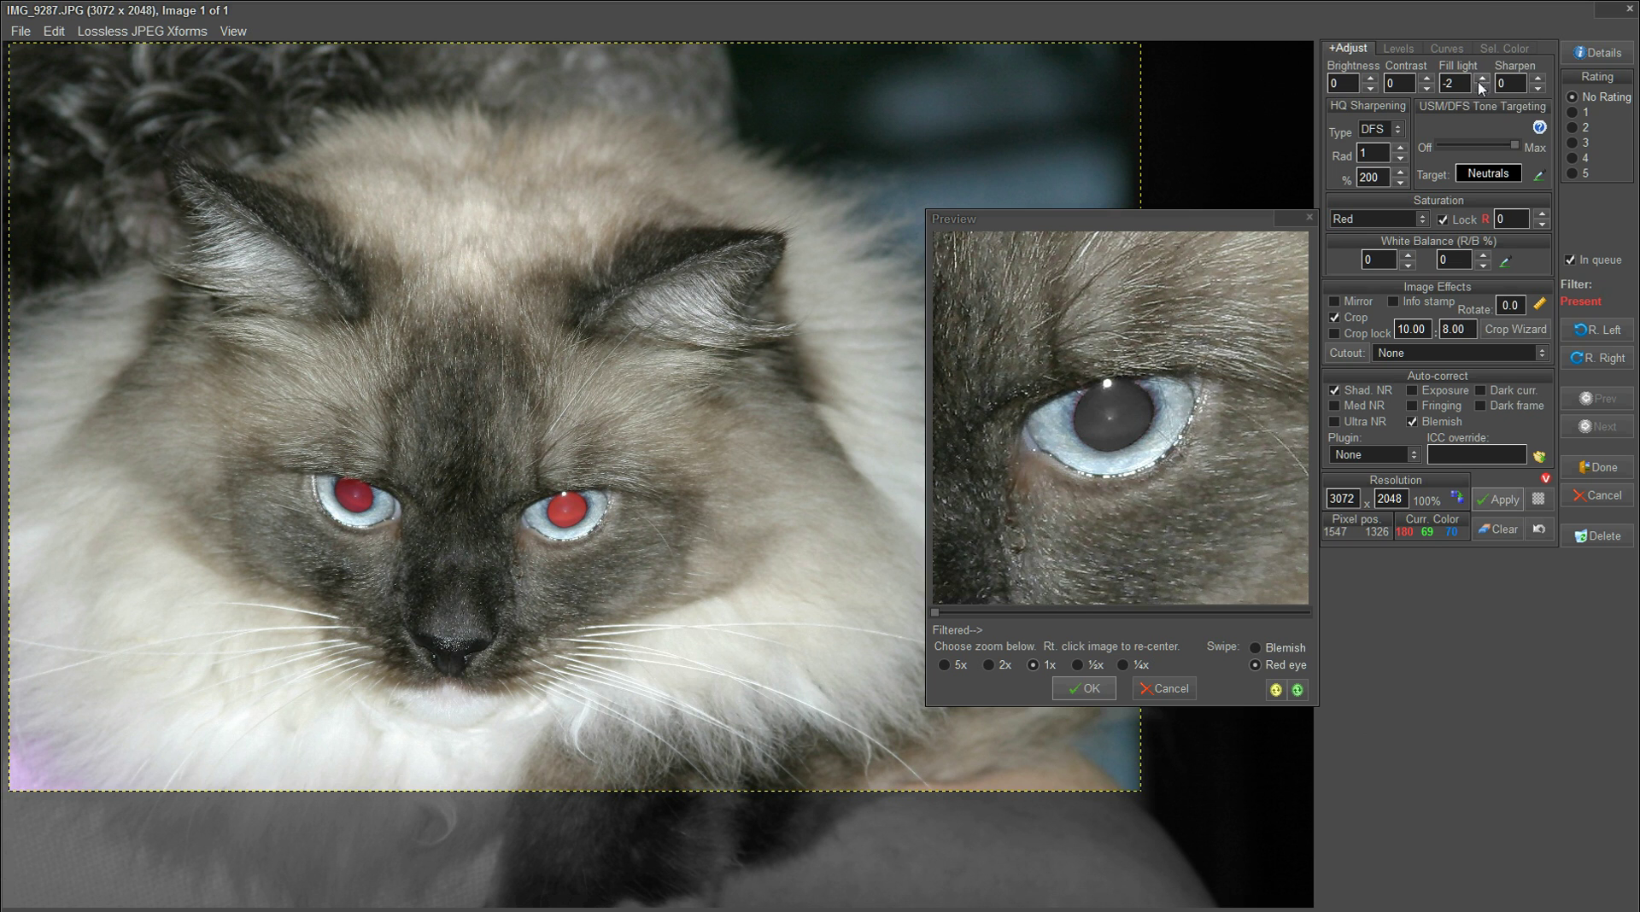
click(1072, 690)
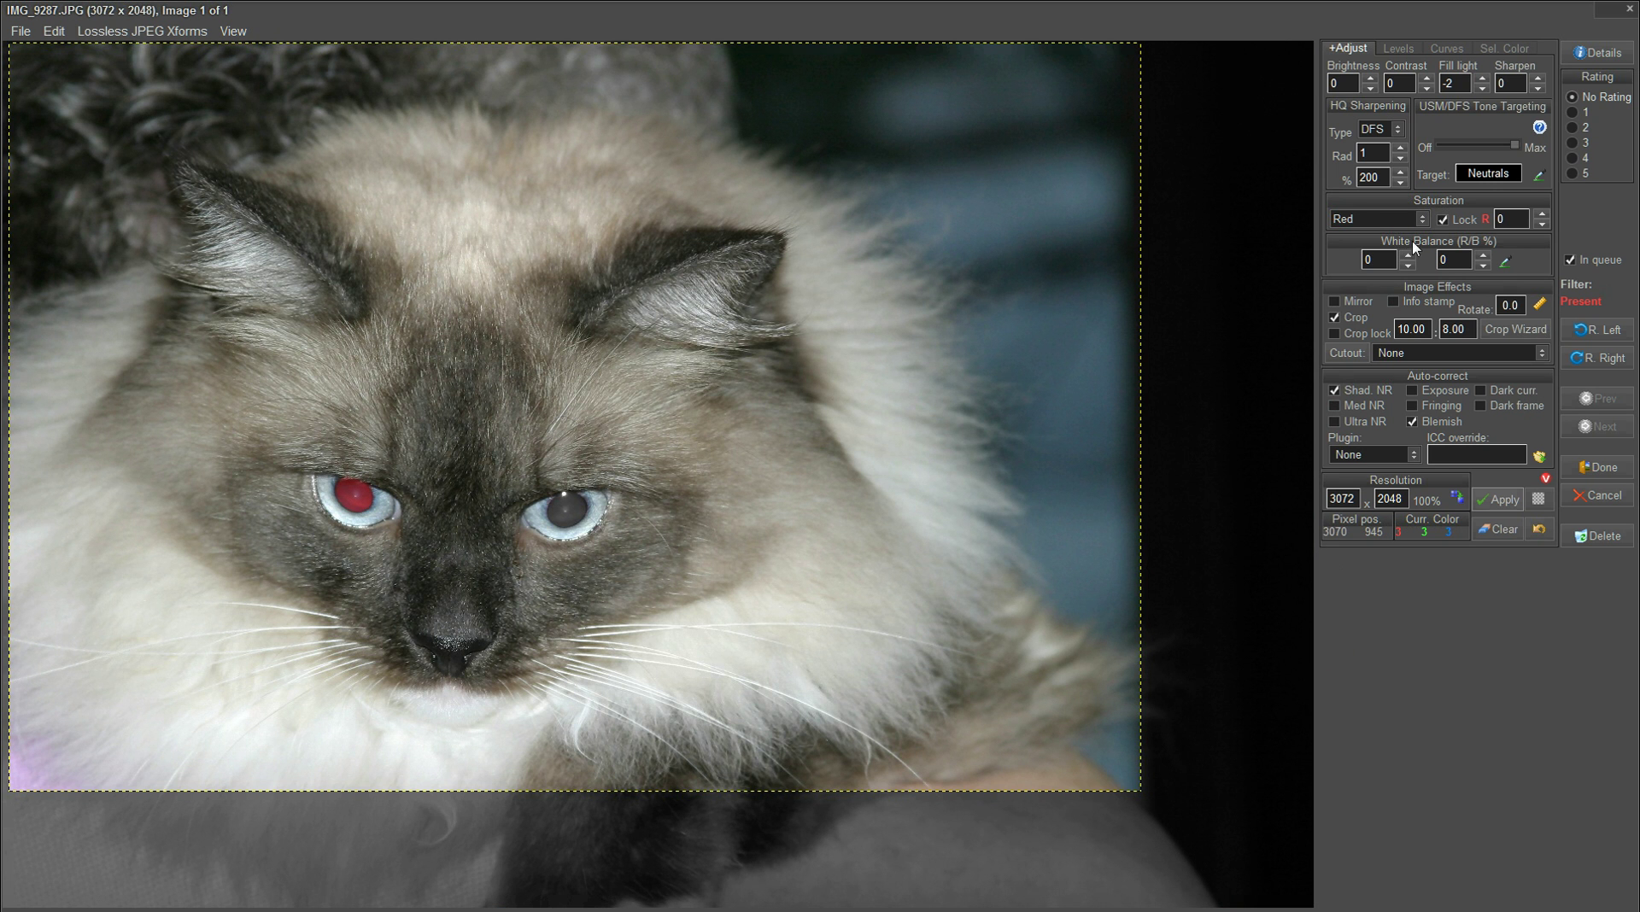
Compare DFS sharpening radius 2 against unsharpened fur in the preview, then reset the radius to 1.
click(1400, 149)
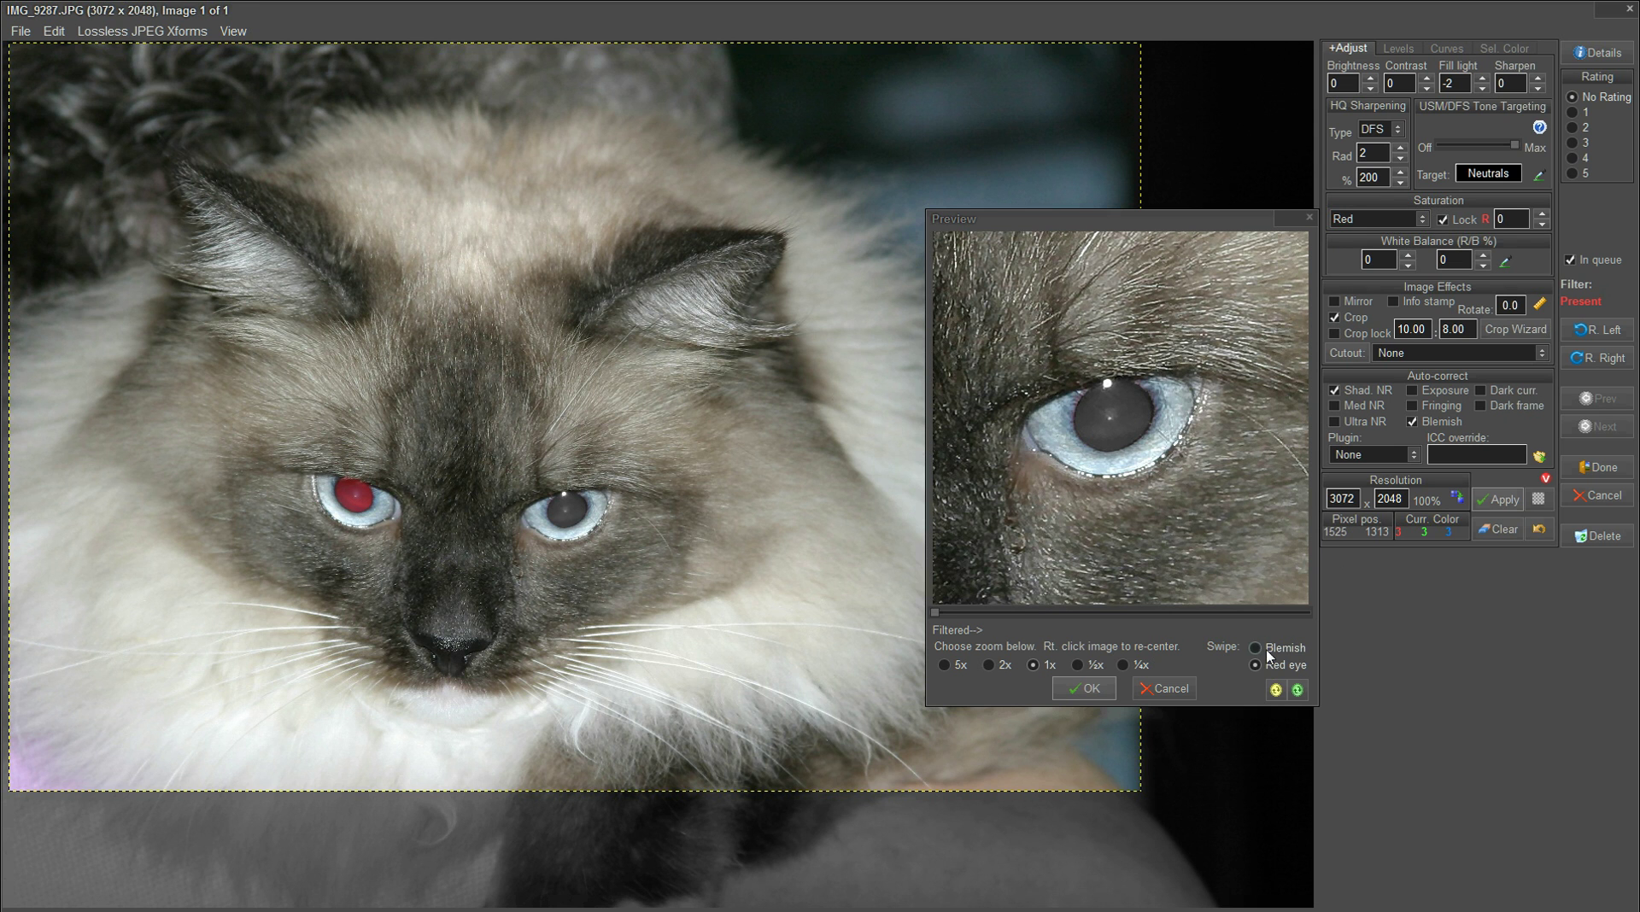
click(1276, 692)
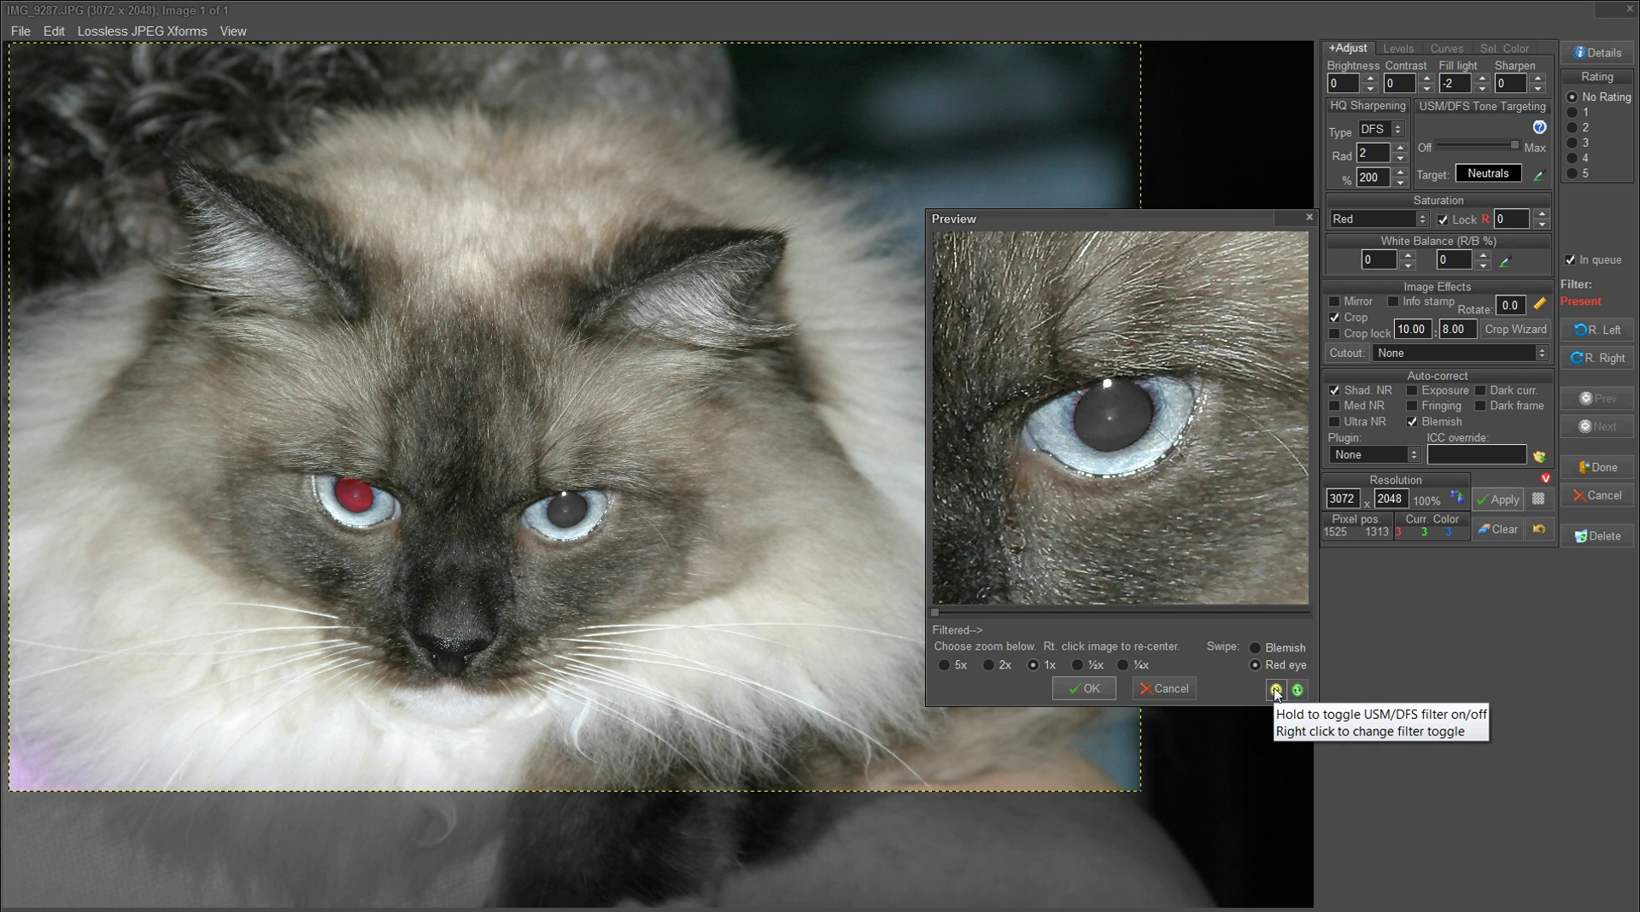
click(1277, 692)
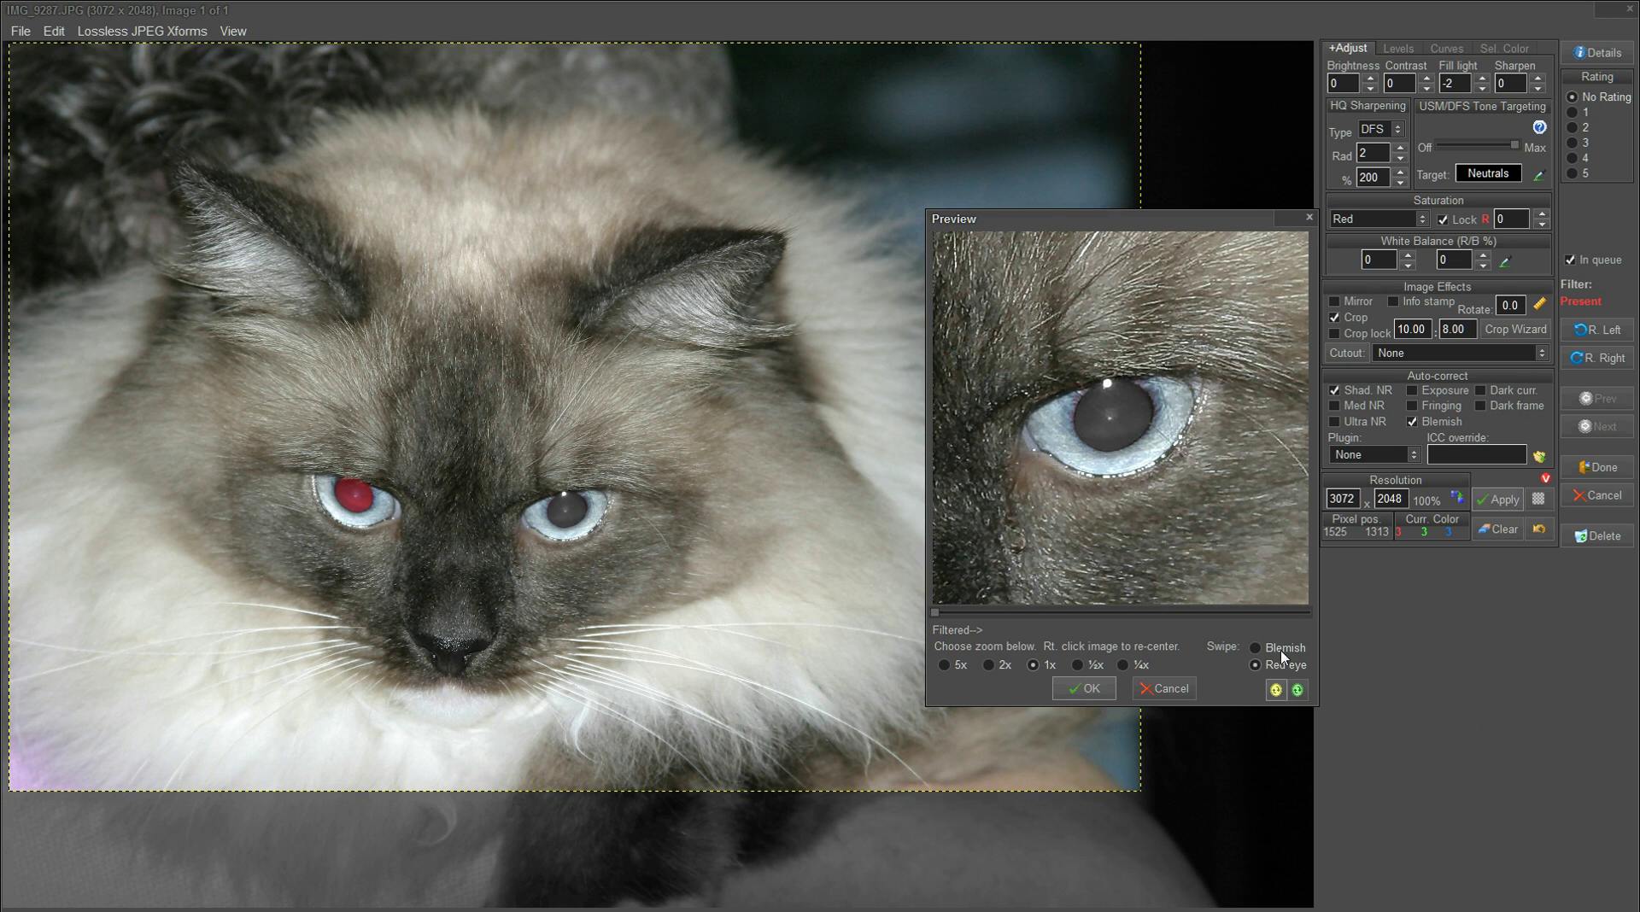
click(1400, 159)
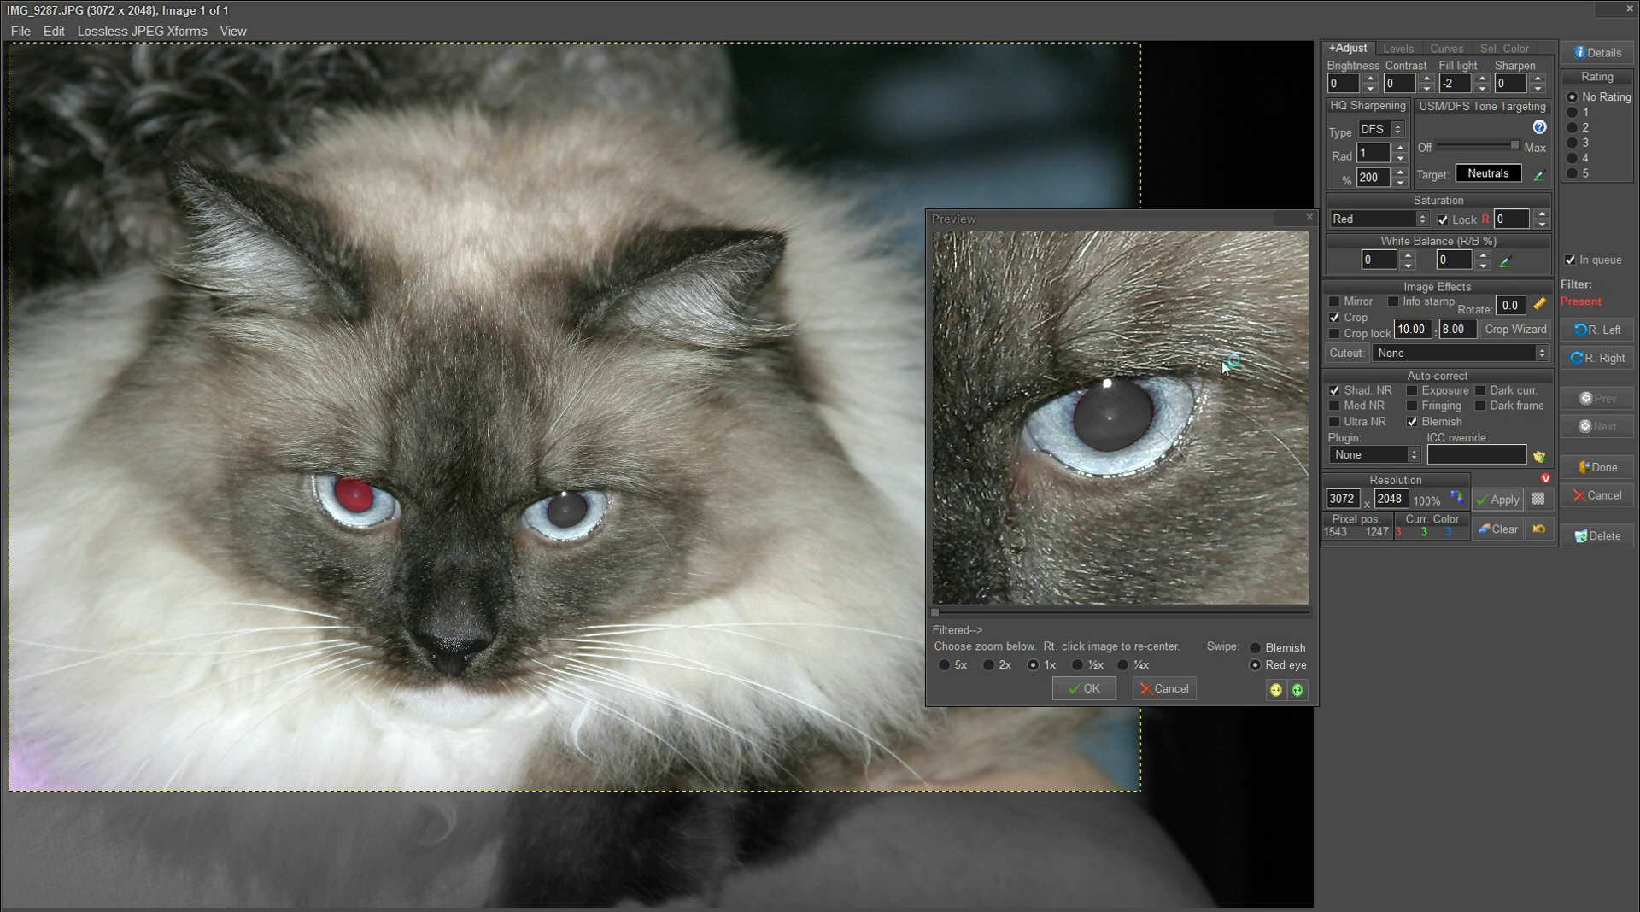
click(1275, 692)
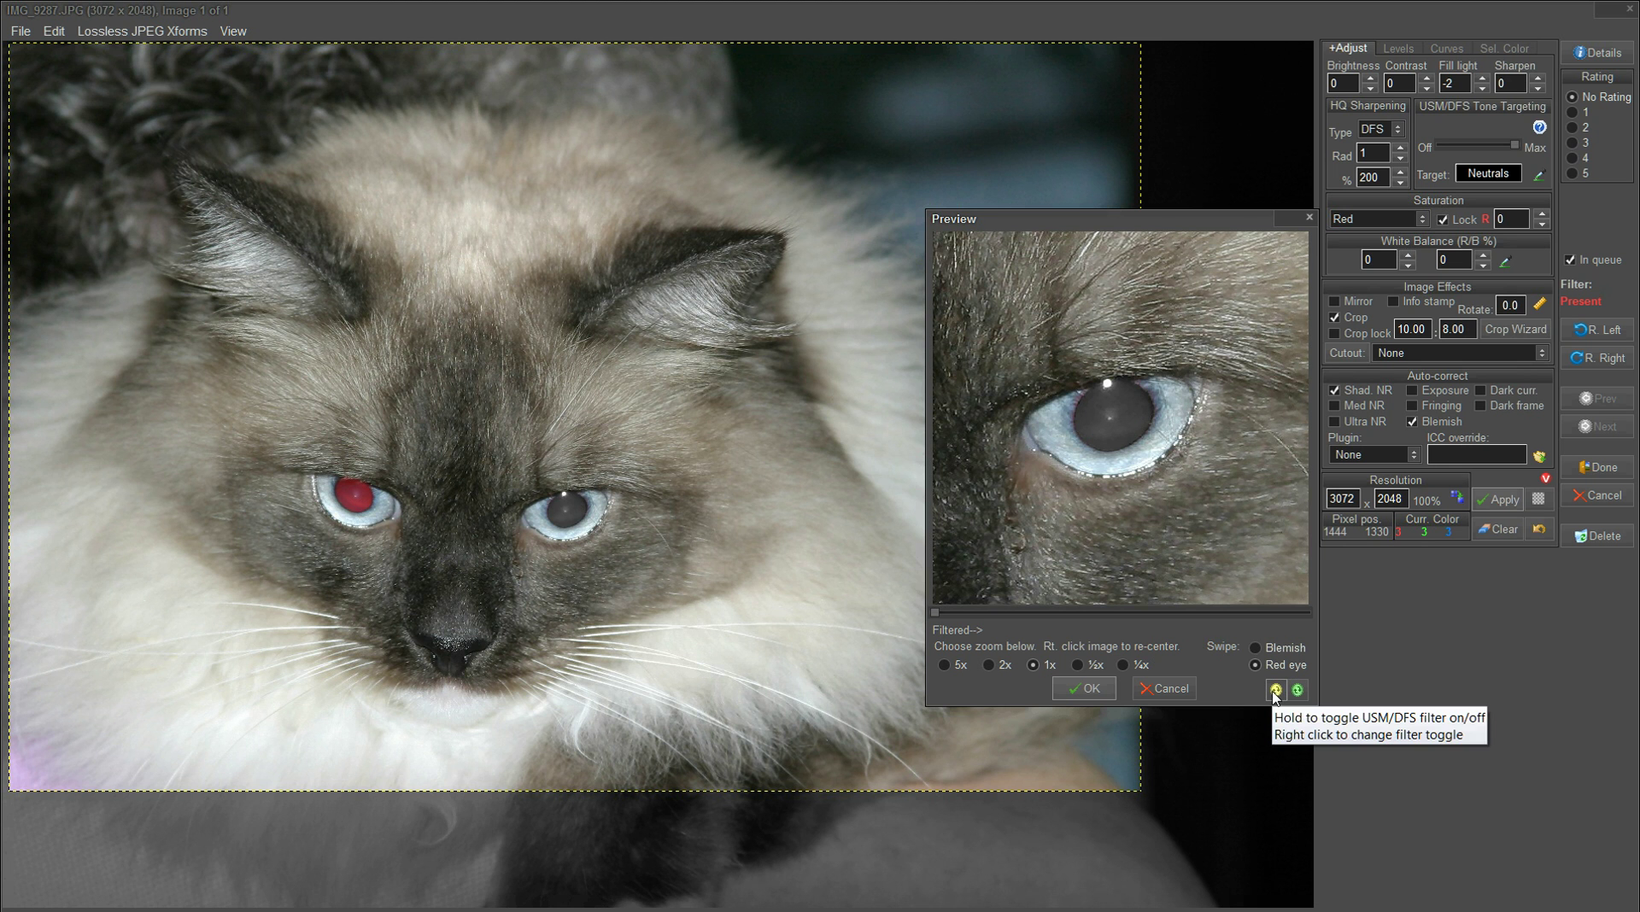